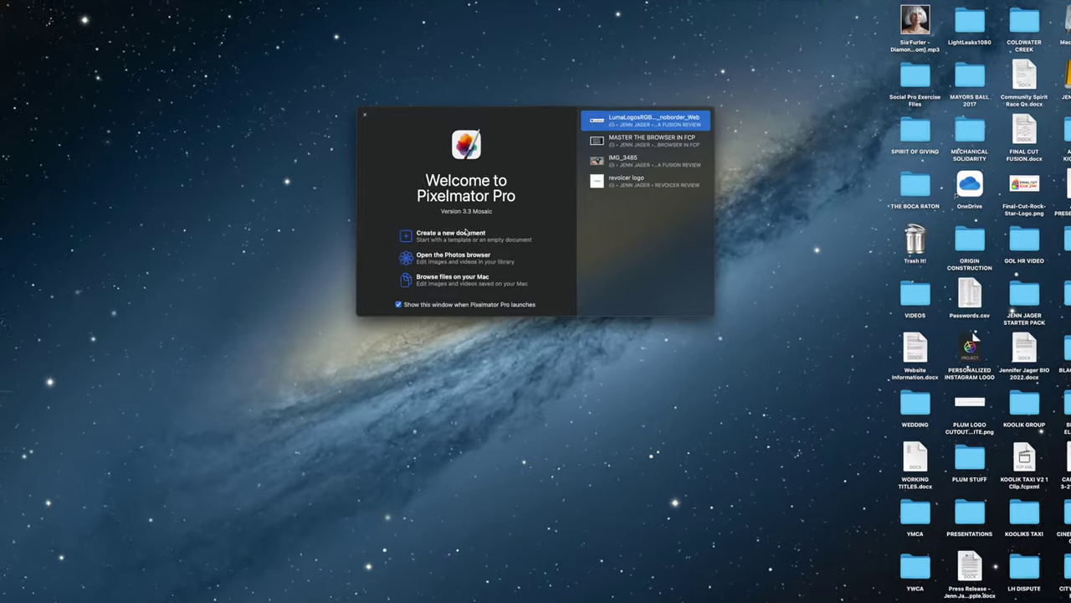
Start a new blank document from the Pixelmator Pro welcome window.
{"action": "left_click", "coordinate": [452, 234]}
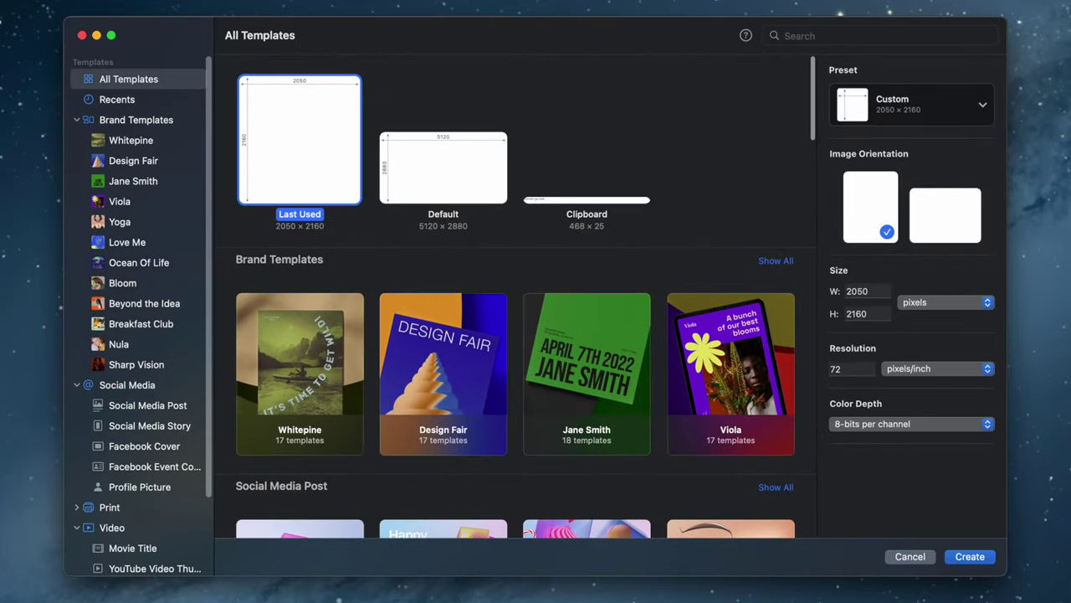
Create a 5400 × 1080 pixel landscape canvas, entering the width as 1080*5.
{"action": "left_click", "coordinate": [917, 120]}
{"action": "left_click", "coordinate": [945, 106]}
{"action": "type", "text": "108"}
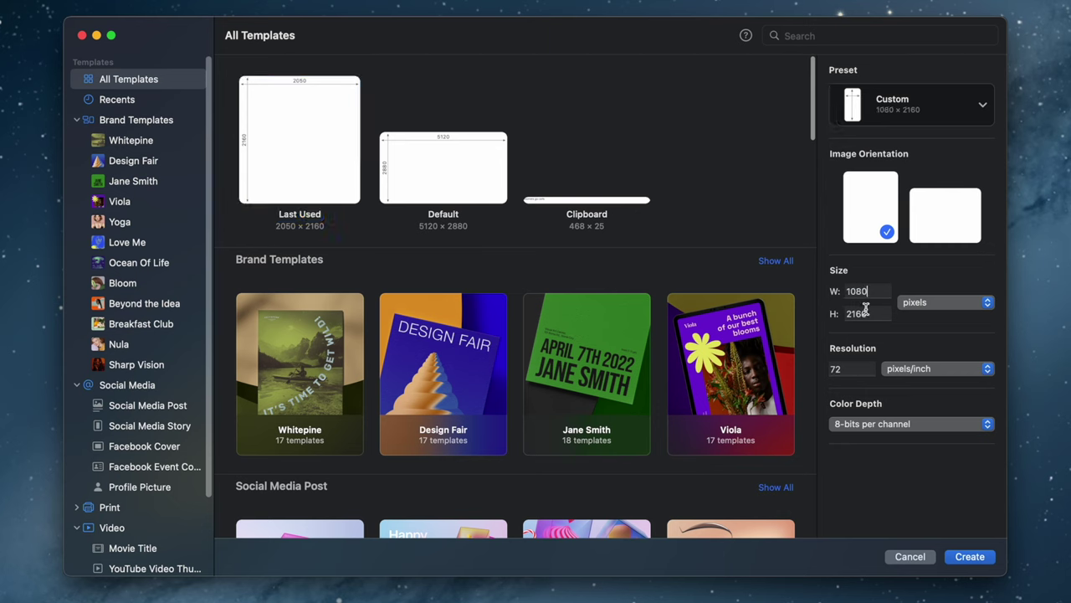
{"action": "type", "text": "108"}
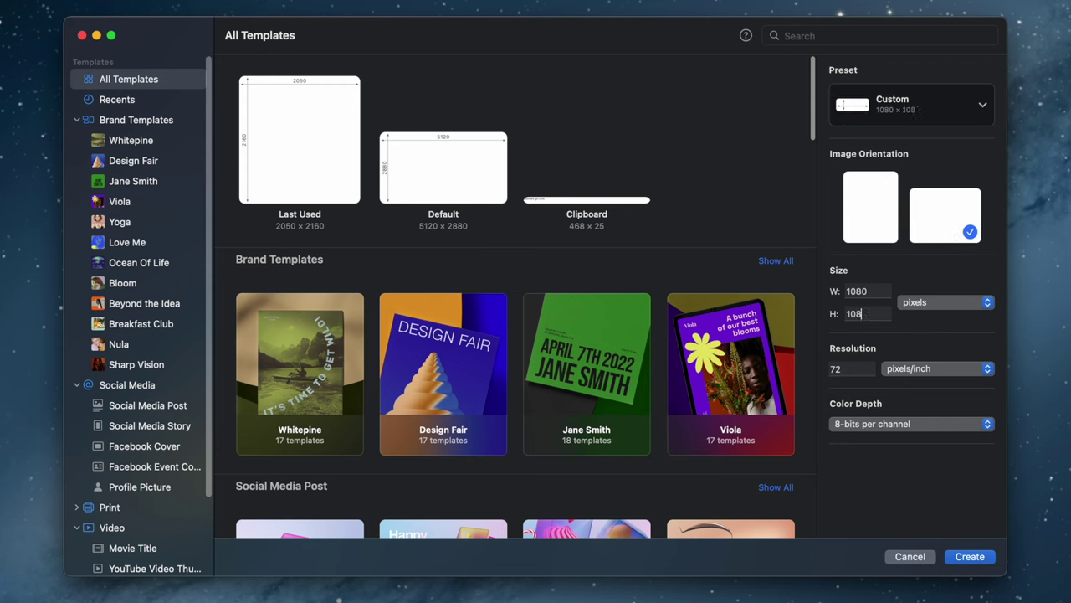
{"action": "type", "text": "0"}
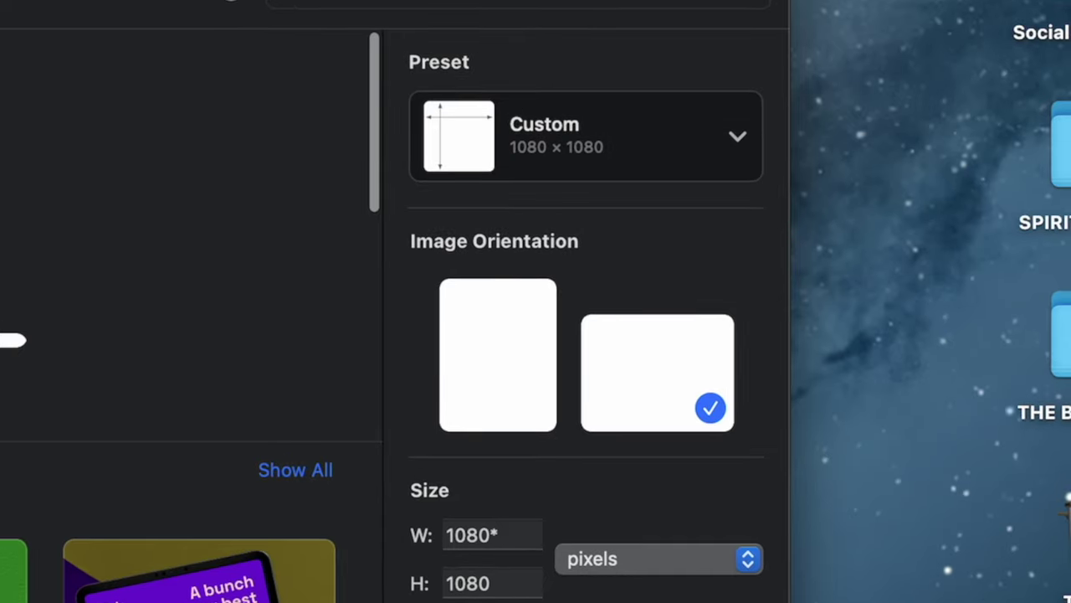
{"action": "type", "text": "5"}
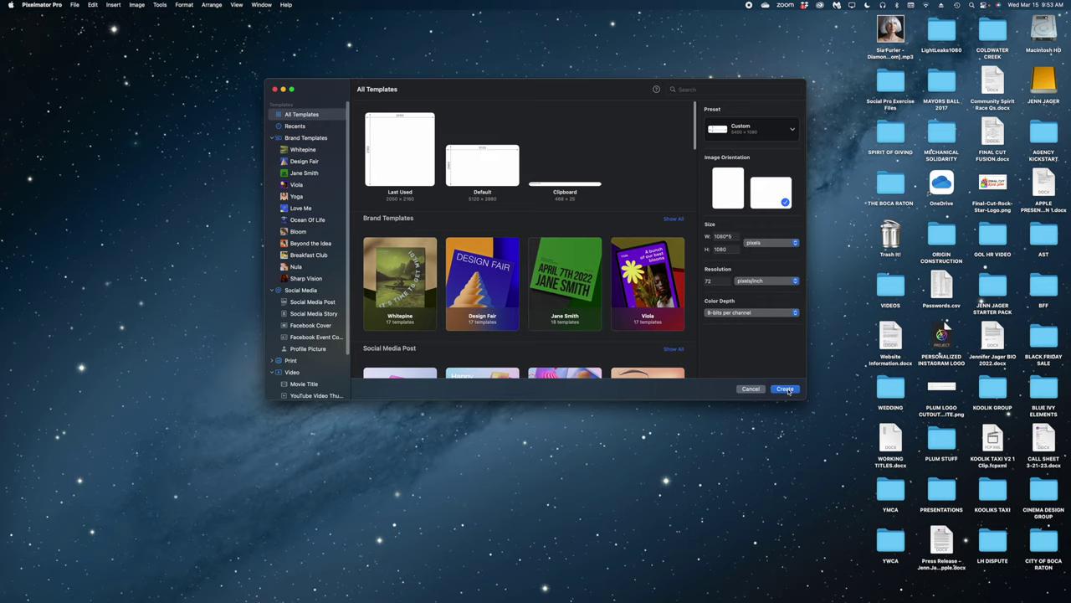
{"action": "left_click", "coordinate": [785, 389]}
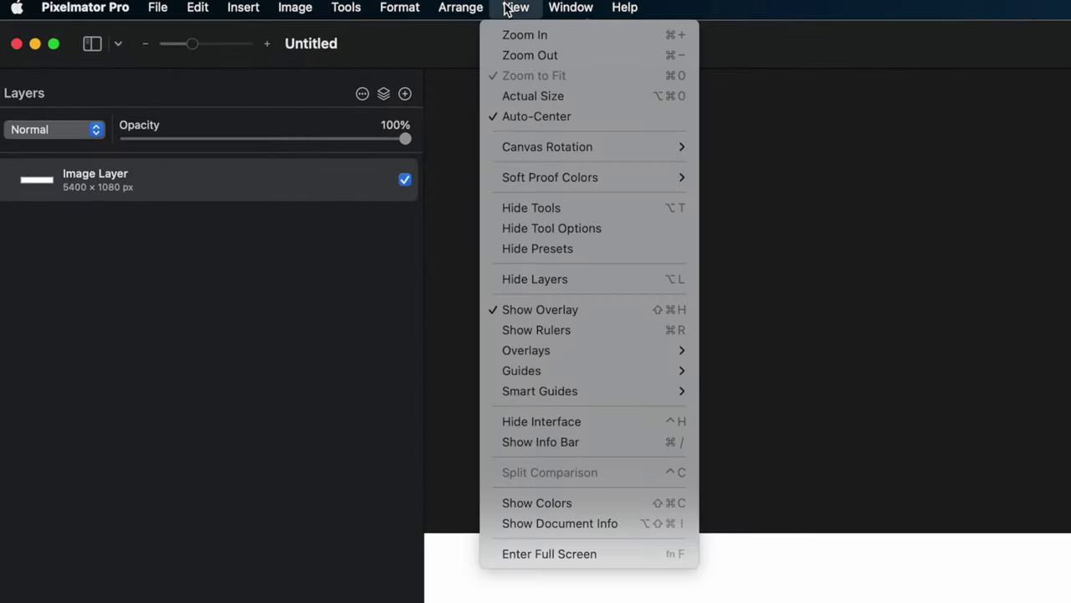
Add vertical guides every 1080 px, at 1080, 2160, 3240 and 4320 px.
{"action": "mouse_move", "coordinate": [520, 383]}
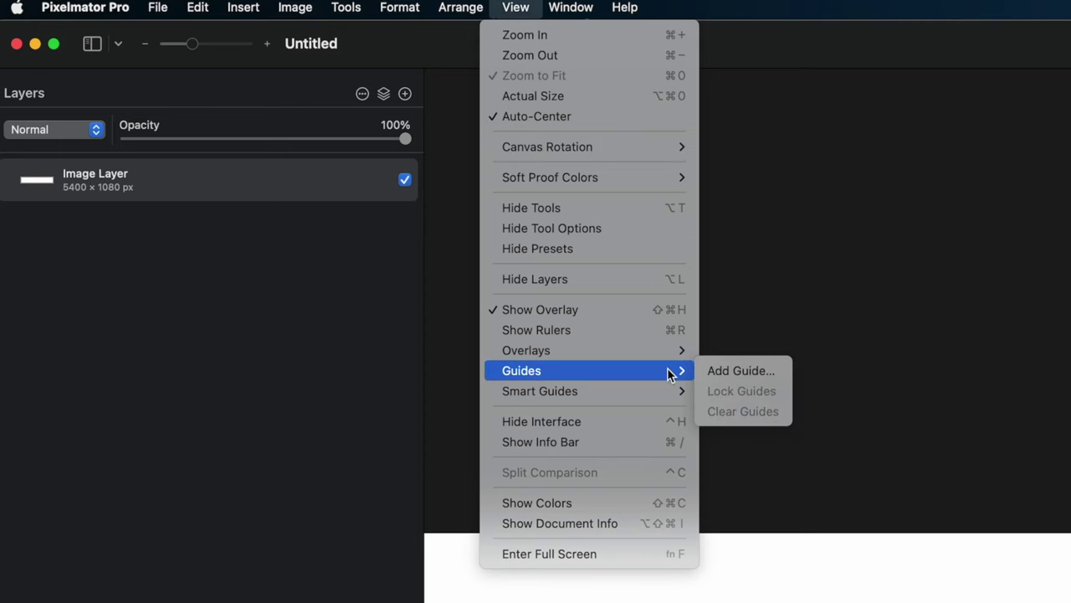
{"action": "left_click", "coordinate": [741, 370]}
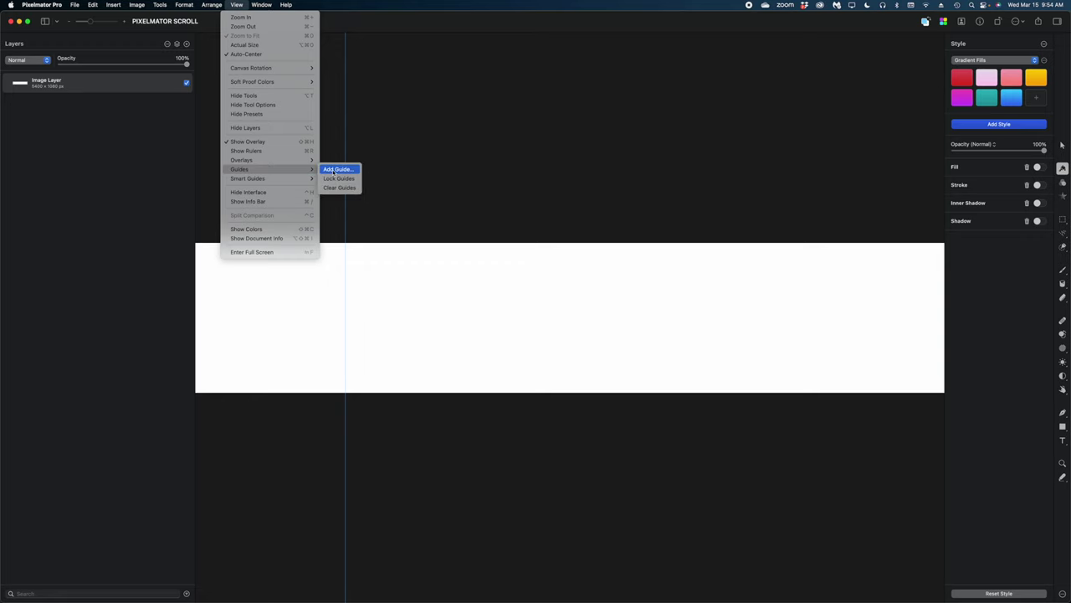
{"action": "left_click", "coordinate": [334, 170]}
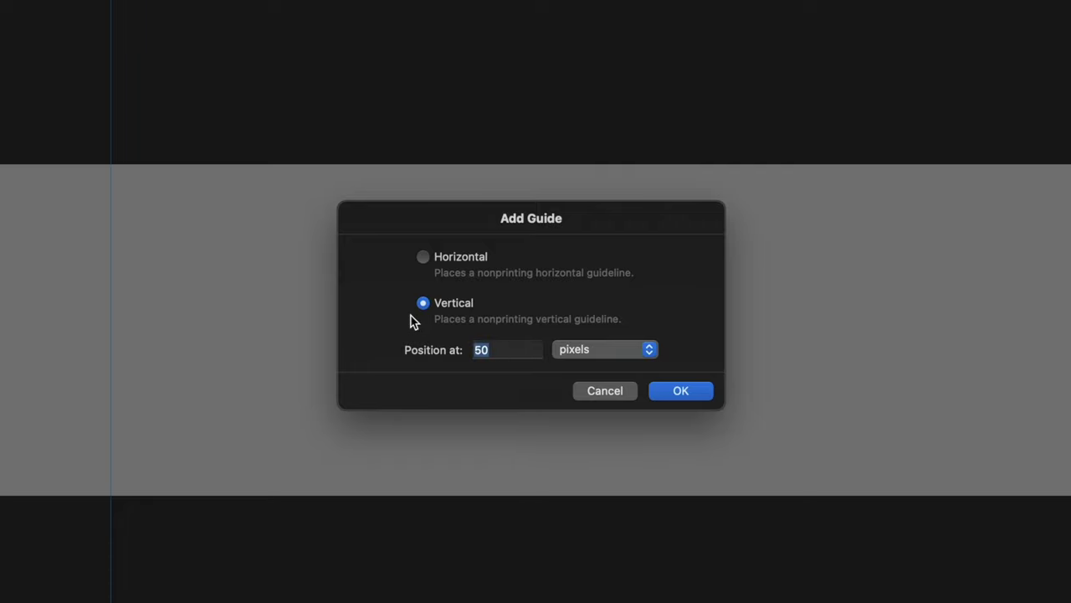
{"action": "type", "text": "216"}
{"action": "key", "text": "Return"}
{"action": "left_click", "coordinate": [236, 4]}
{"action": "mouse_move", "coordinate": [247, 167]}
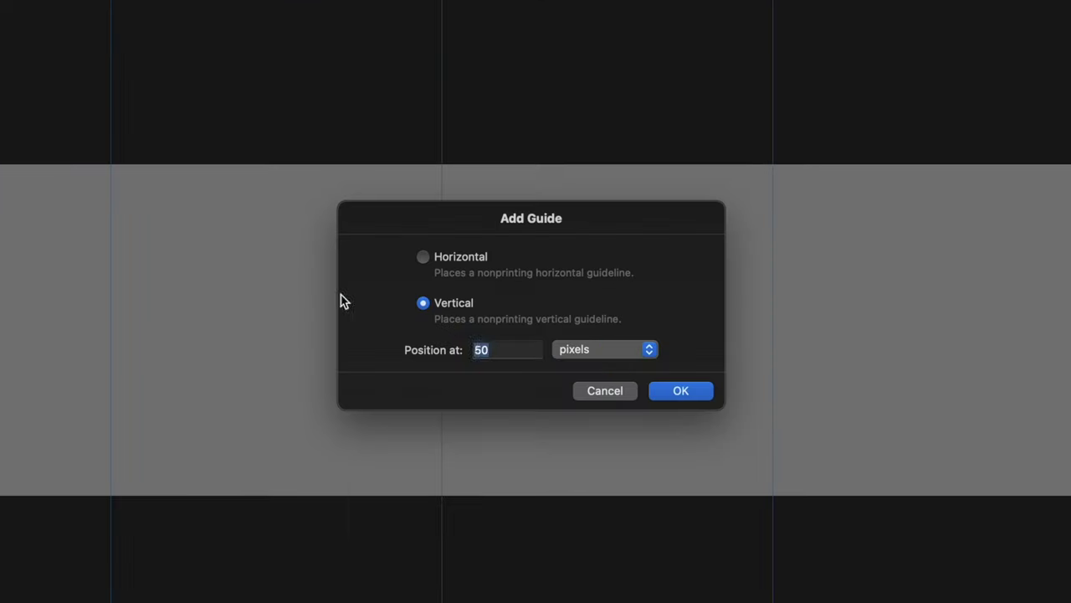
{"action": "left_click", "coordinate": [680, 391]}
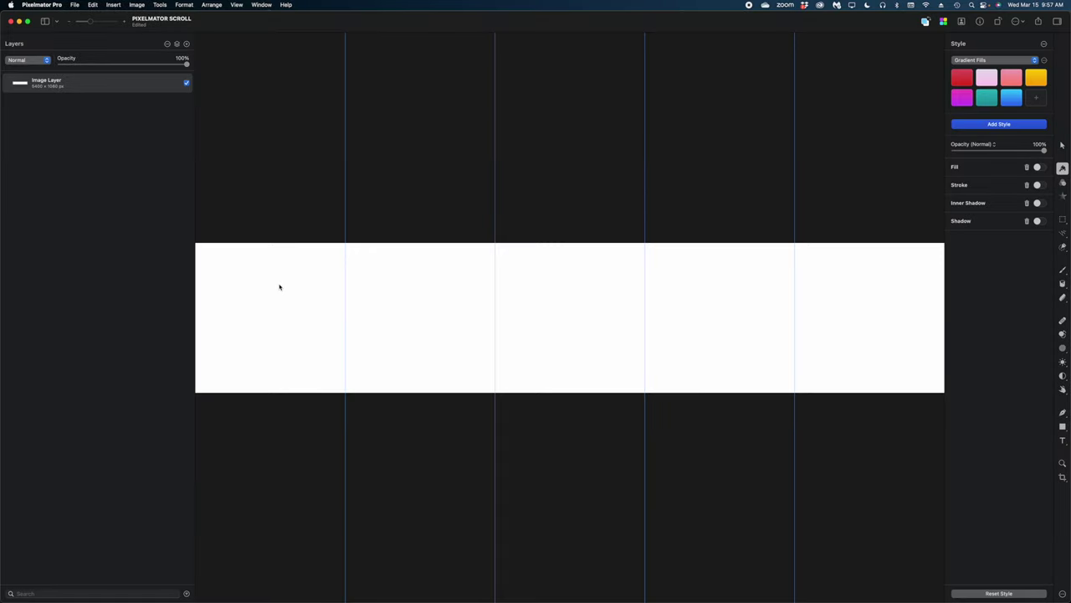
Import every photo from the VEGAS IMAGES folder onto the canvas as layers.
{"action": "left_click", "coordinate": [267, 584]}
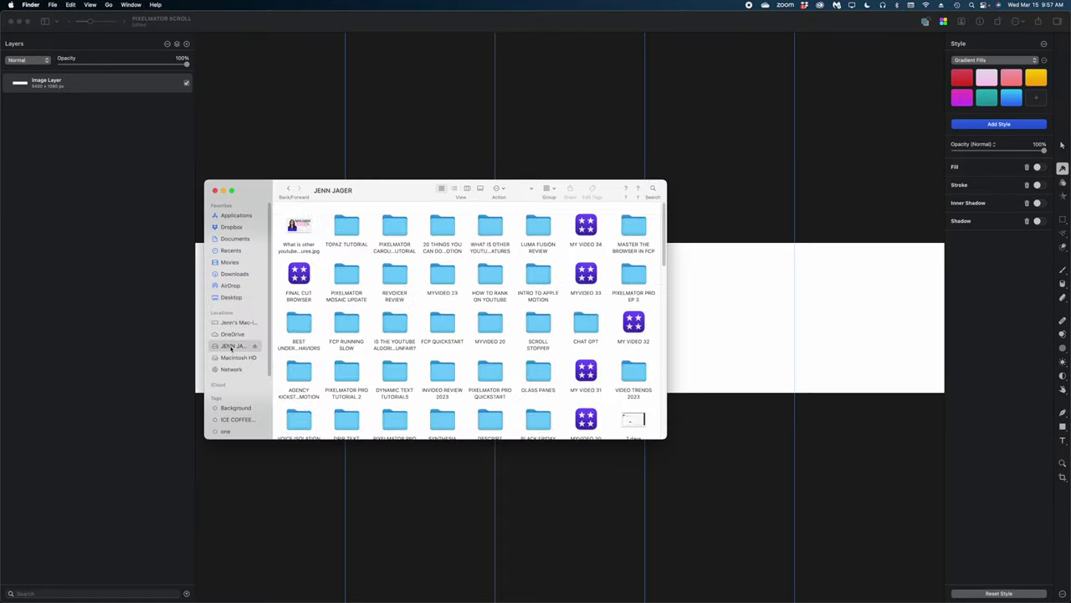
{"action": "double_click", "coordinate": [394, 227]}
{"action": "double_click", "coordinate": [361, 224]}
{"action": "key", "text": "super+a"}
{"action": "left_click_drag", "start_coordinate": [363, 222], "coordinate": [718, 319]}
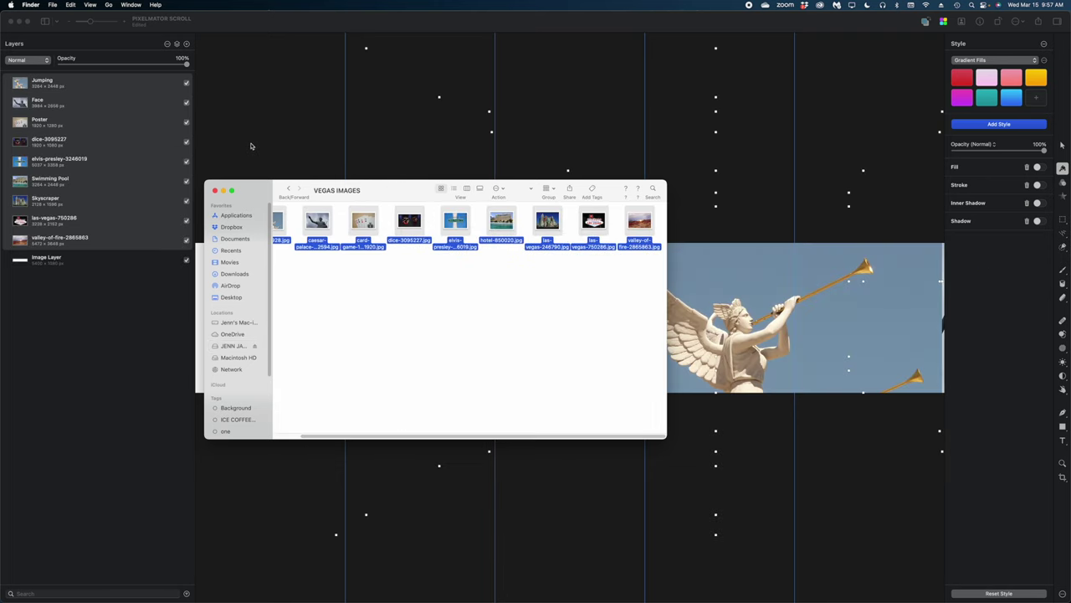
{"action": "left_click", "coordinate": [215, 191]}
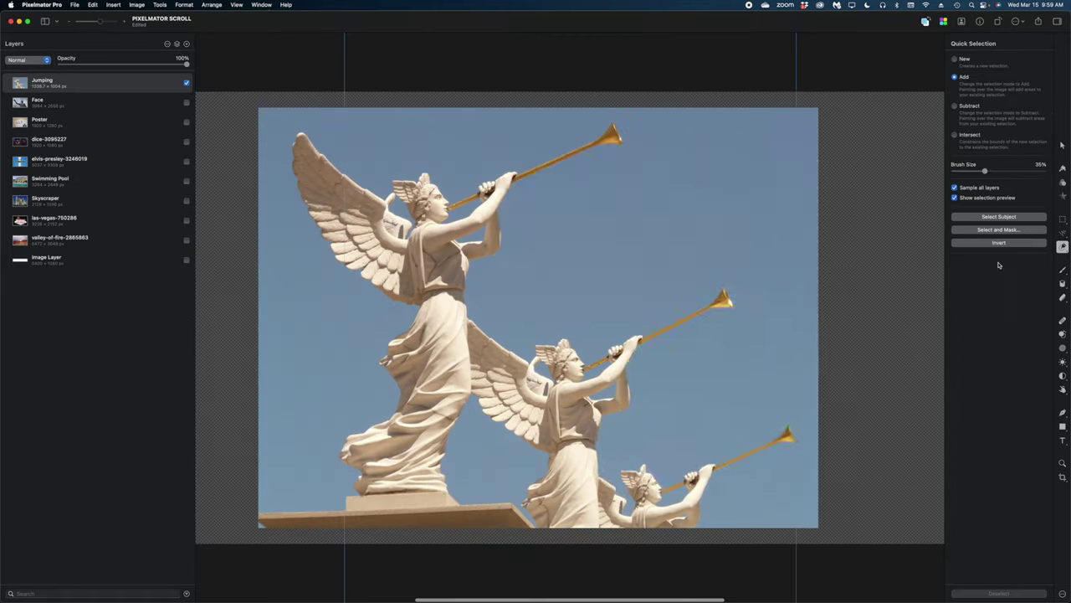
Quick-select the sky around the trumpeting statues, then show the white background layer.
{"action": "left_click", "coordinate": [694, 168]}
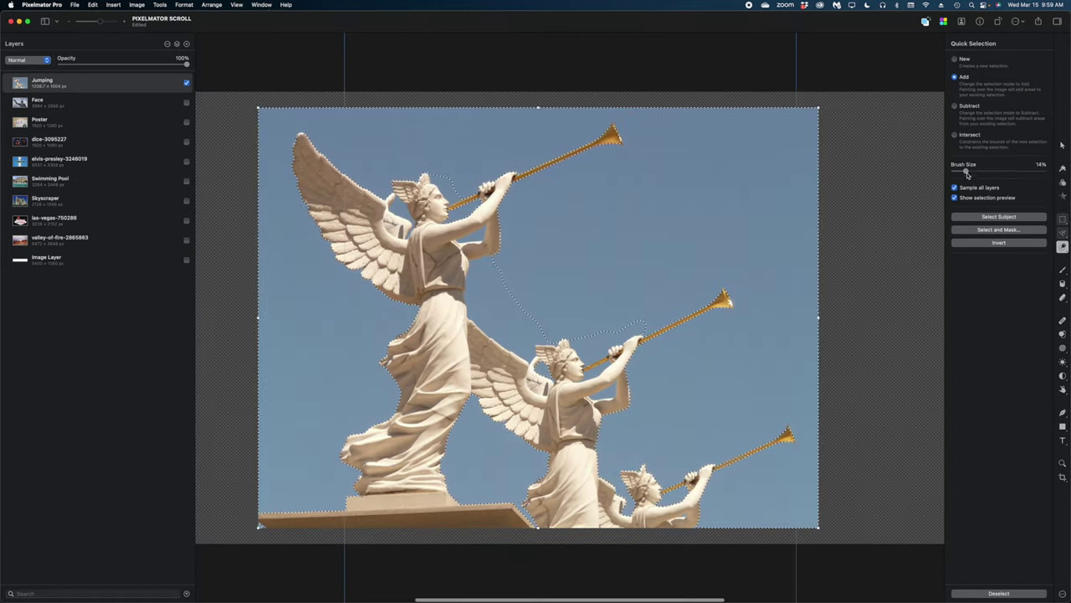
{"action": "left_click_drag", "start_coordinate": [486, 352], "coordinate": [719, 293]}
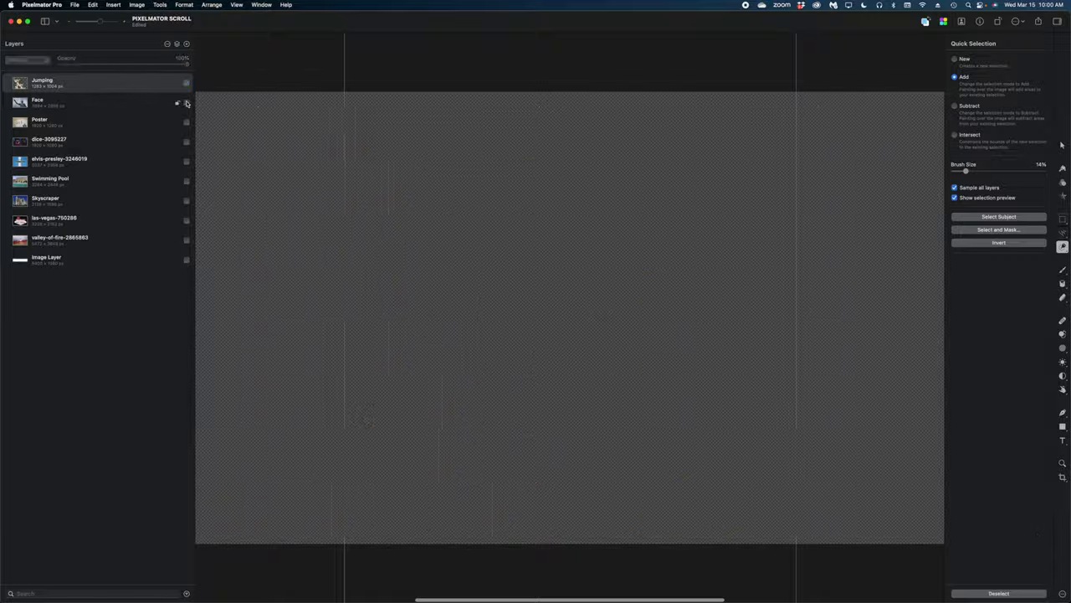
{"action": "left_click_drag", "start_coordinate": [619, 312], "coordinate": [611, 295]}
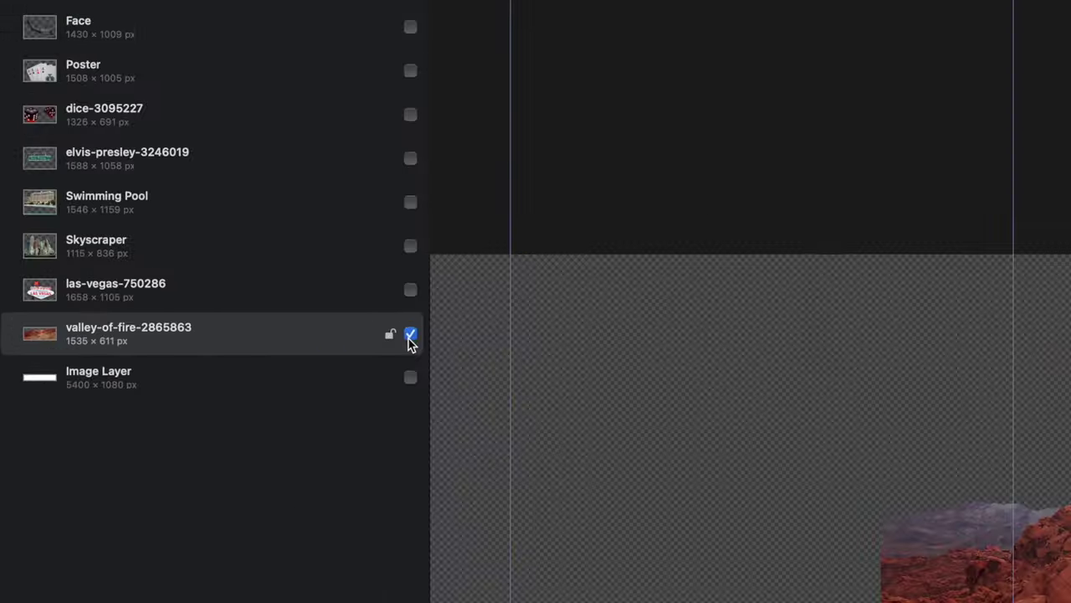
{"action": "left_click", "coordinate": [186, 260]}
Fit the canvas in view, fill the background light blue, then show the valley-of-fire layer.
{"action": "key", "text": "super+0"}
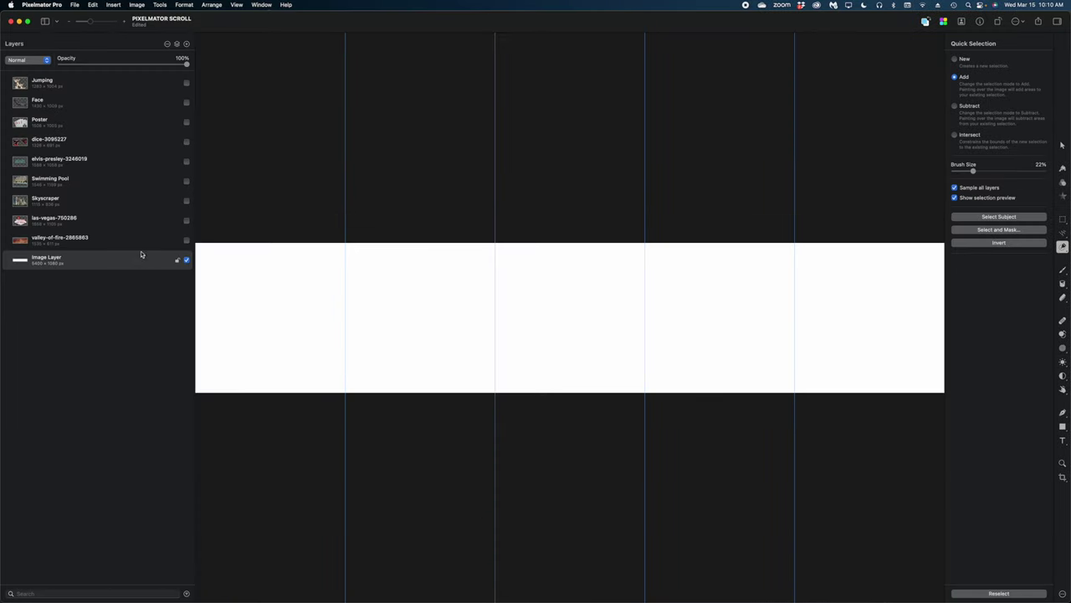
{"action": "key", "text": "g"}
{"action": "key", "text": "n"}
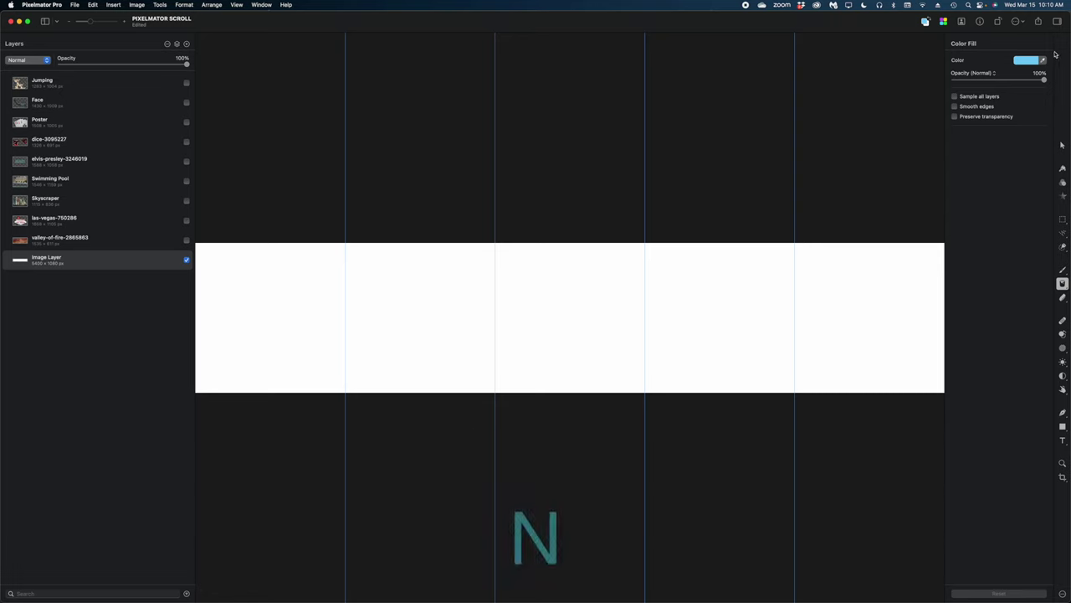
{"action": "left_click", "coordinate": [539, 285]}
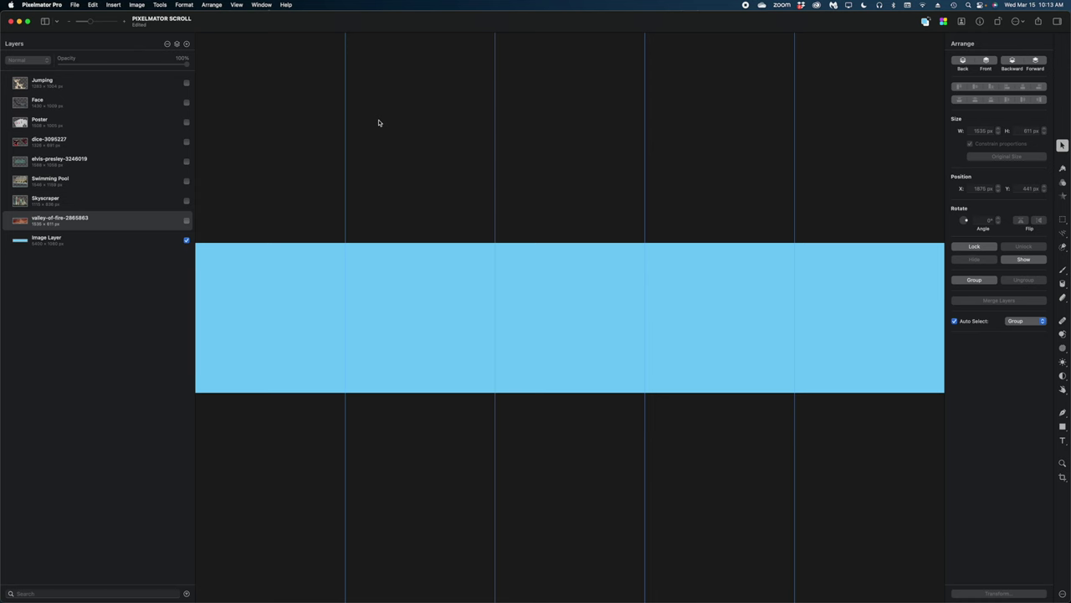
{"action": "left_click", "coordinate": [185, 221]}
Scale the valley-of-fire mountains to span the canvas width and align their top with the canvas top.
{"action": "left_click_drag", "start_coordinate": [535, 346], "coordinate": [534, 357]}
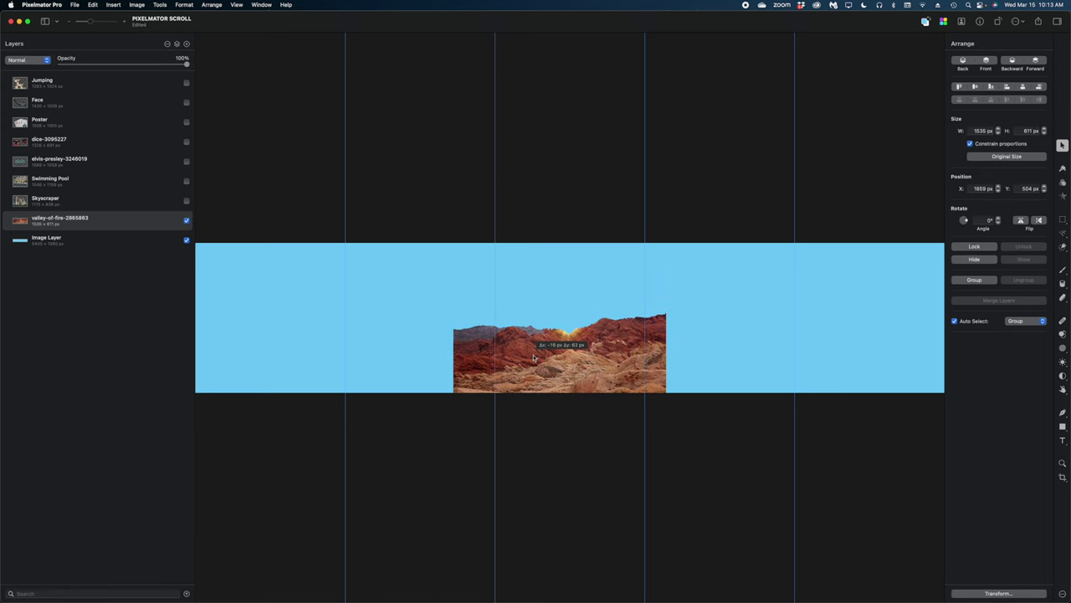
{"action": "left_click_drag", "start_coordinate": [451, 312], "coordinate": [225, 209]}
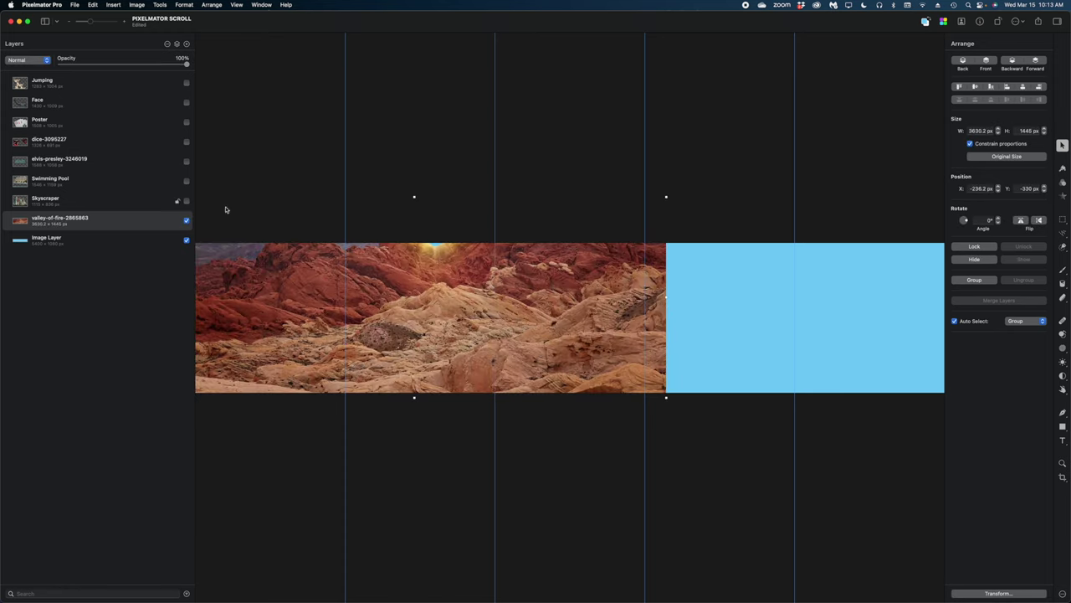
{"action": "left_click_drag", "start_coordinate": [666, 396], "coordinate": [1007, 508]}
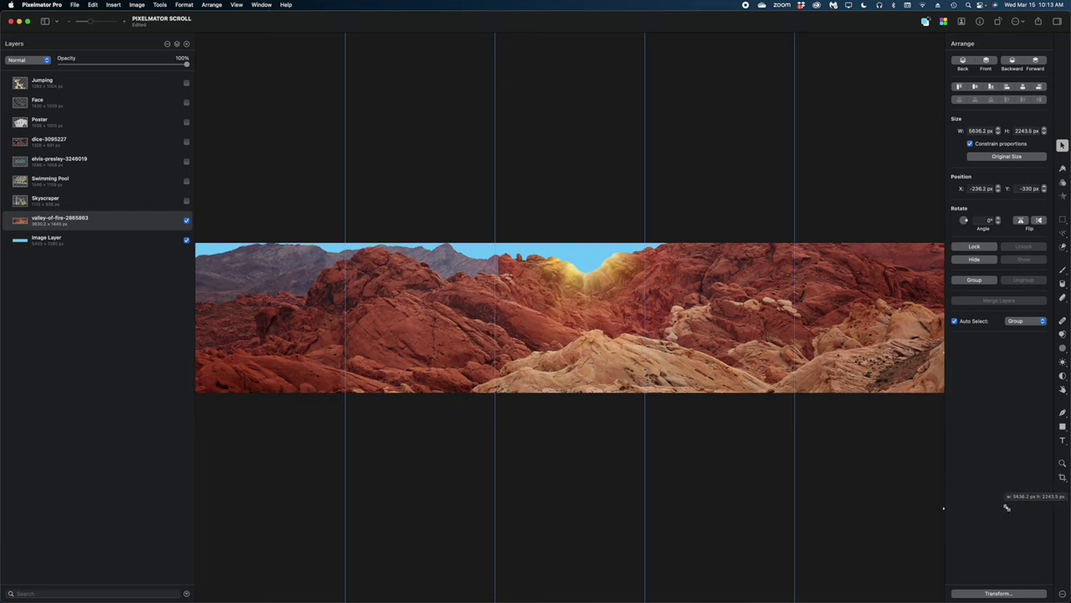
{"action": "left_click_drag", "start_coordinate": [742, 297], "coordinate": [741, 343]}
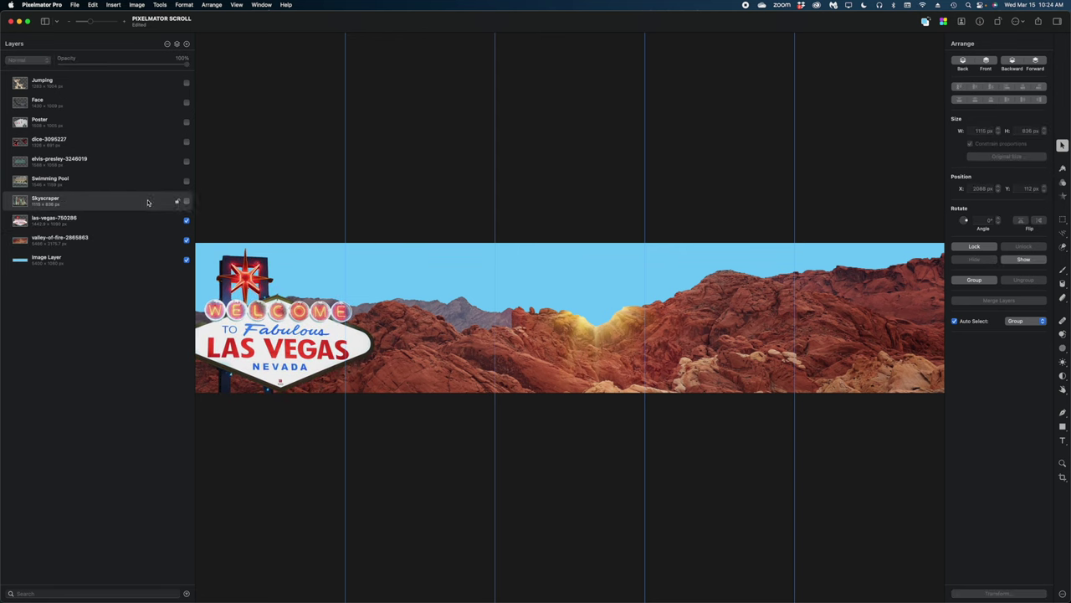
Show the Skyscraper cutout, move it beside the Las Vegas sign and scale it to 1549.8 px wide.
{"action": "left_click", "coordinate": [185, 202]}
{"action": "left_click_drag", "start_coordinate": [588, 369], "coordinate": [432, 369]}
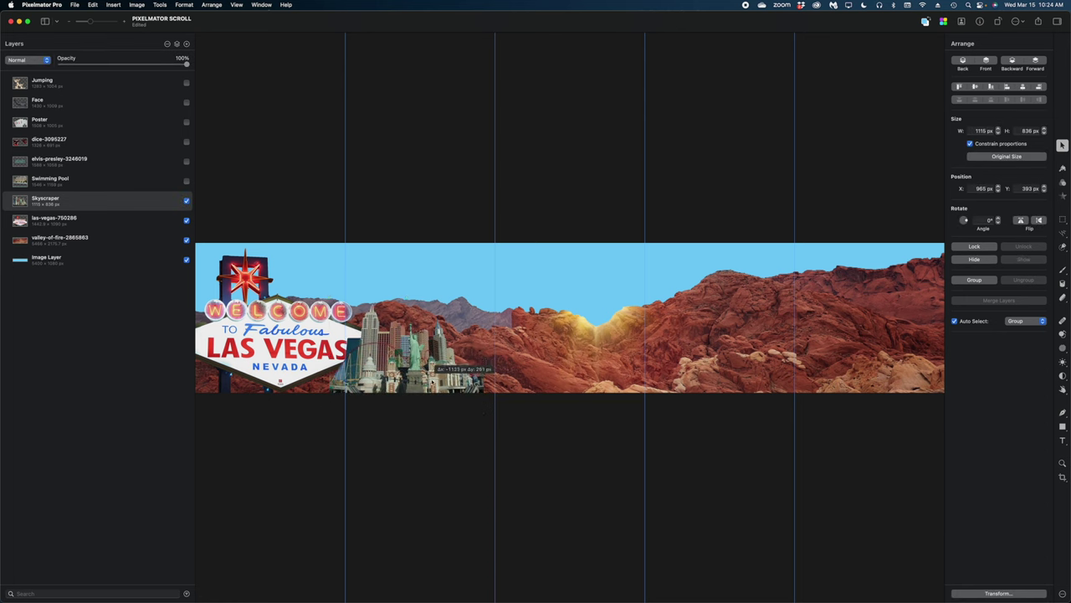
{"action": "left_click_drag", "start_coordinate": [483, 298], "coordinate": [461, 310]}
{"action": "left_click_drag", "start_coordinate": [537, 252], "coordinate": [565, 281]}
Show the Bellagio pool and Elvis Presley sign layers, placing the Elvis sign against the top edge.
{"action": "left_click", "coordinate": [186, 181]}
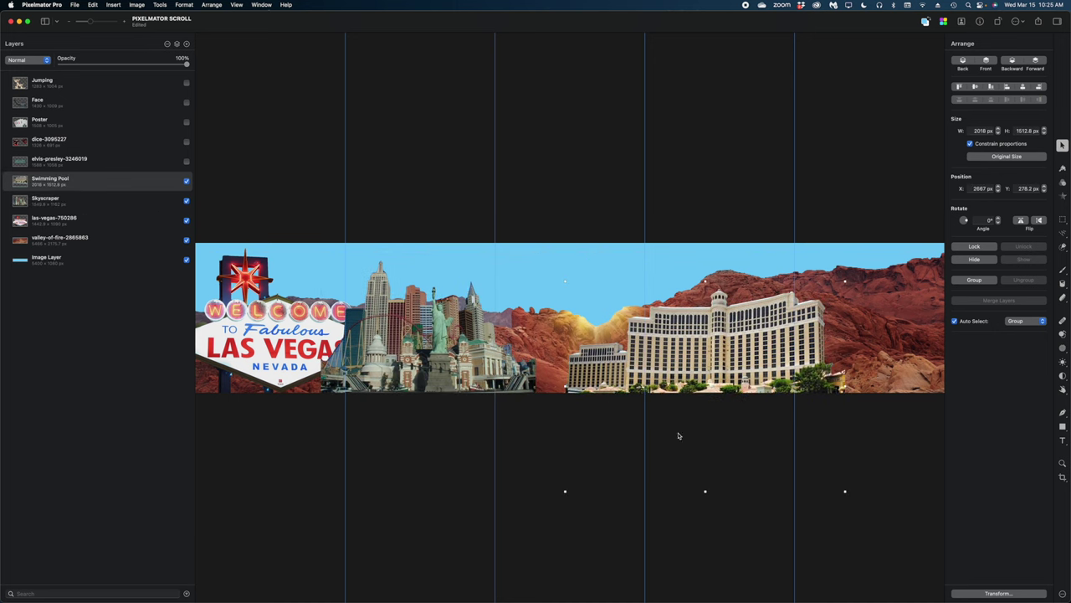
{"action": "left_click", "coordinate": [186, 162]}
{"action": "key", "text": "m"}
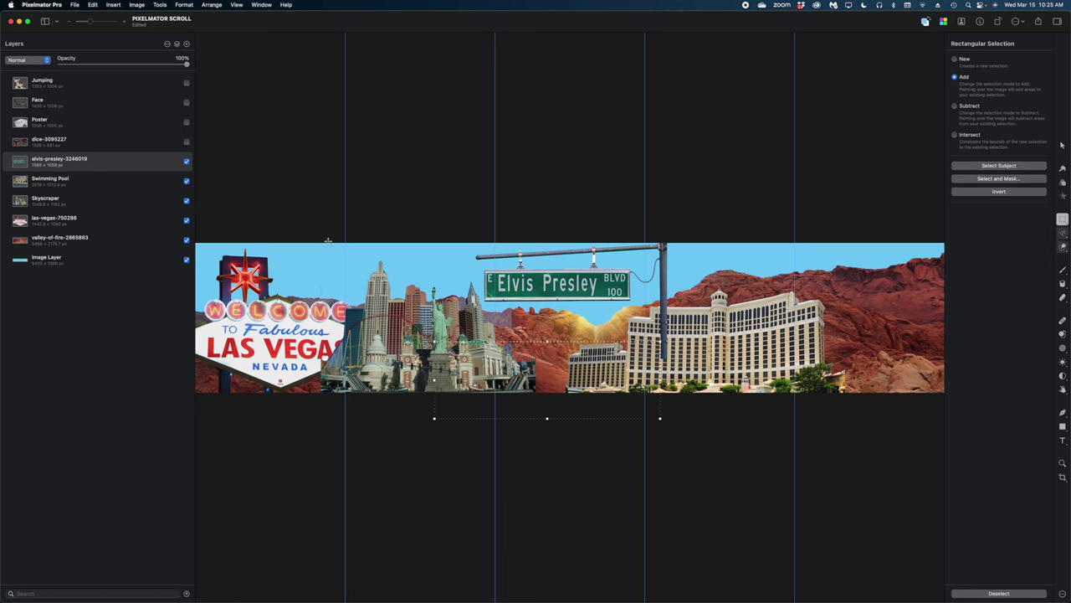
{"action": "key", "text": "v"}
{"action": "left_click_drag", "start_coordinate": [580, 292], "coordinate": [566, 331]}
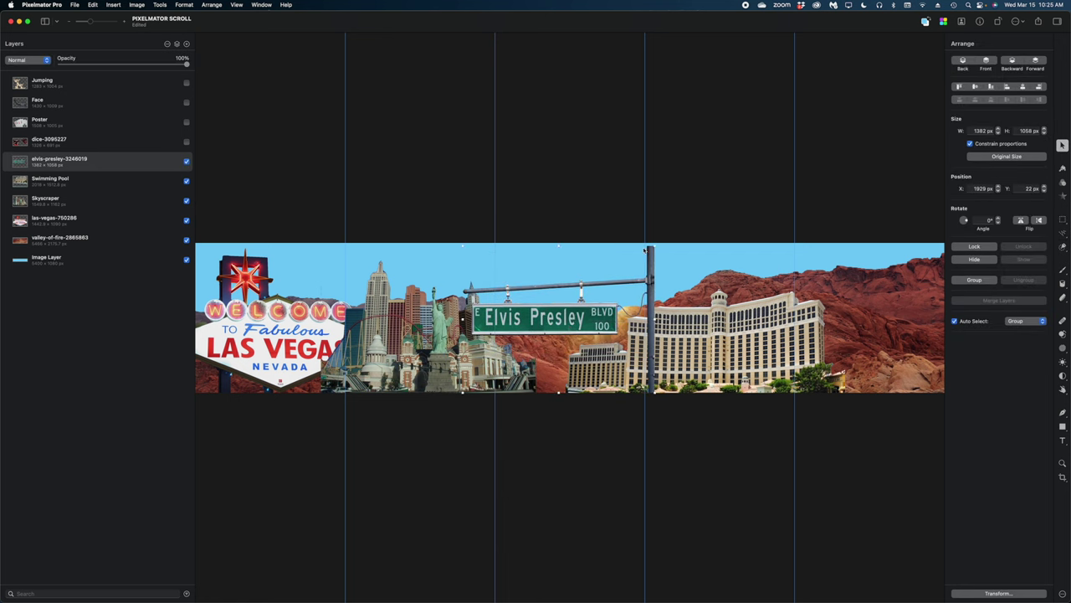
{"action": "left_click_drag", "start_coordinate": [644, 249], "coordinate": [670, 248]}
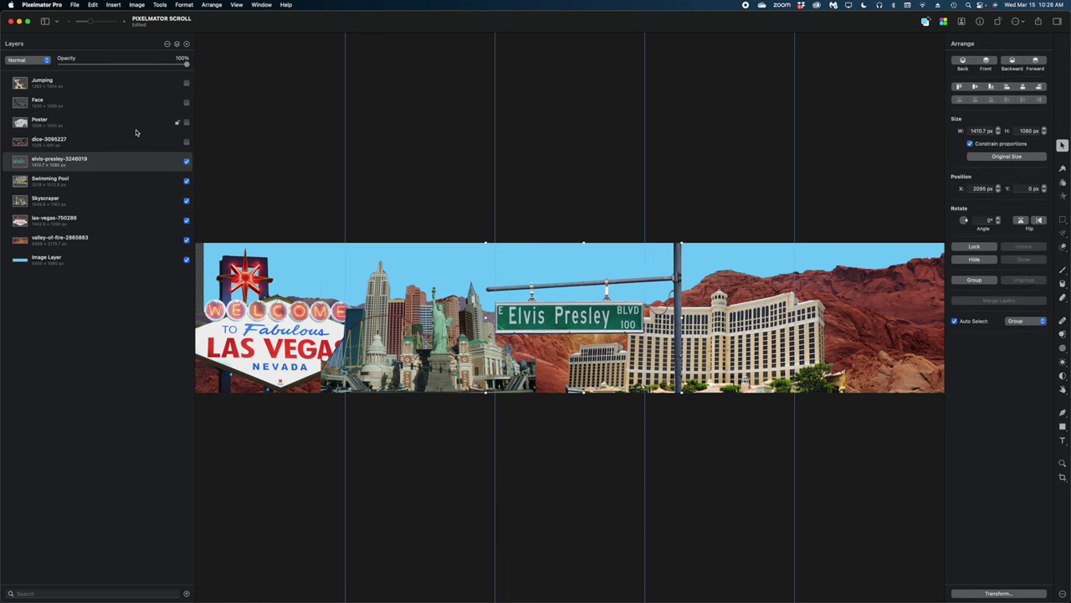
Show and place the playing cards, statue at the right end, jumping angels, and dice.
{"action": "left_click", "coordinate": [186, 122]}
{"action": "left_click", "coordinate": [186, 102]}
{"action": "left_click_drag", "start_coordinate": [713, 350], "coordinate": [871, 350]}
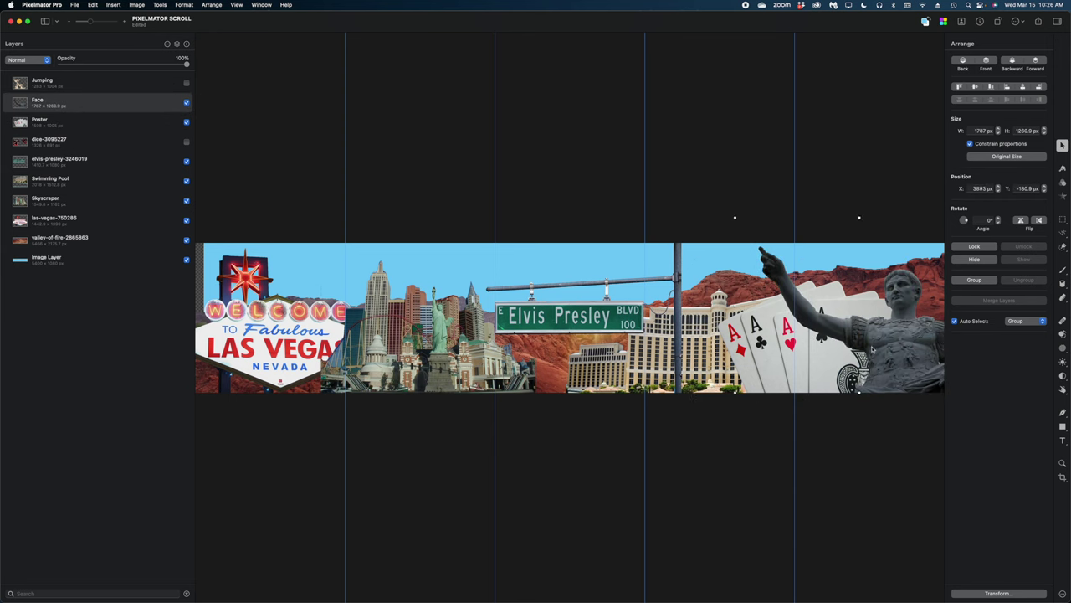
{"action": "left_click", "coordinate": [186, 82]}
{"action": "left_click_drag", "start_coordinate": [519, 326], "coordinate": [408, 349]}
{"action": "left_click", "coordinate": [186, 142]}
{"action": "left_click_drag", "start_coordinate": [656, 328], "coordinate": [595, 326]}
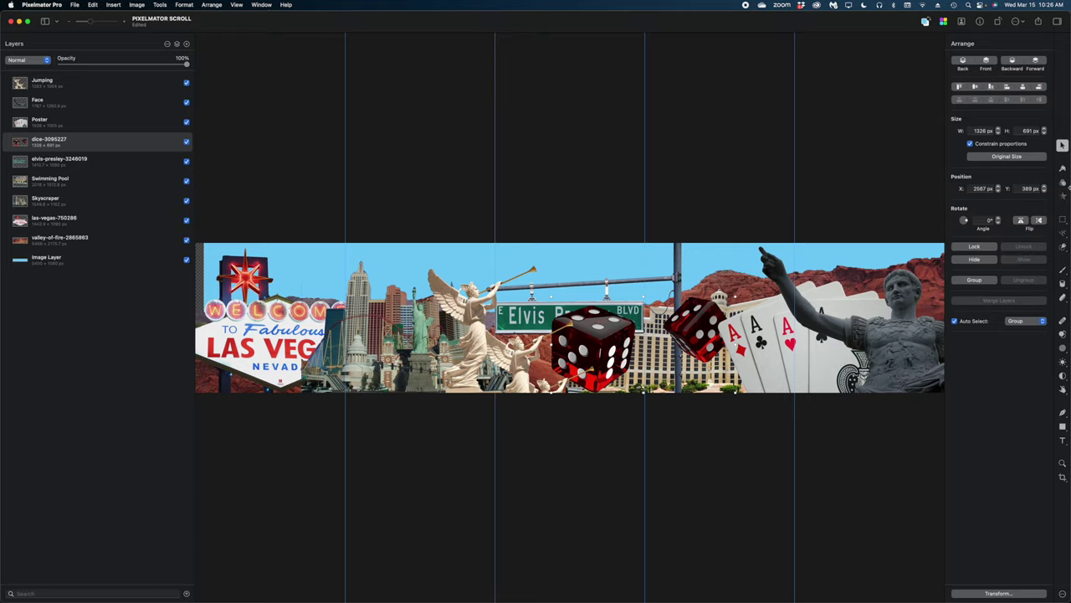
Delete the large front die from the original dice layer and move the small copied die onto the sign.
{"action": "key", "text": "m"}
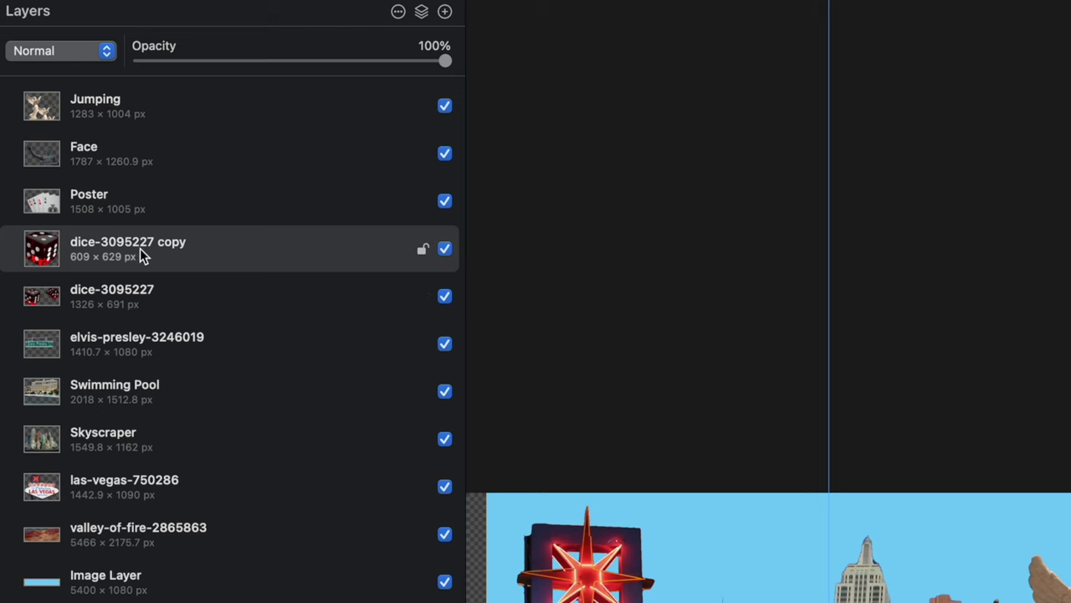
{"action": "left_click", "coordinate": [157, 299]}
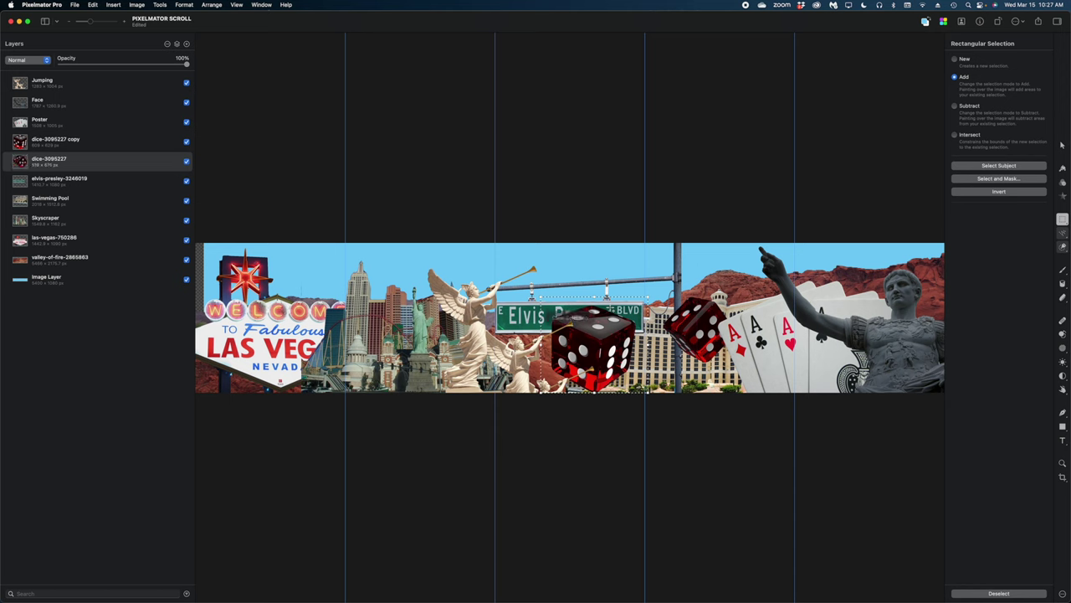
{"action": "key", "text": "BackSpace"}
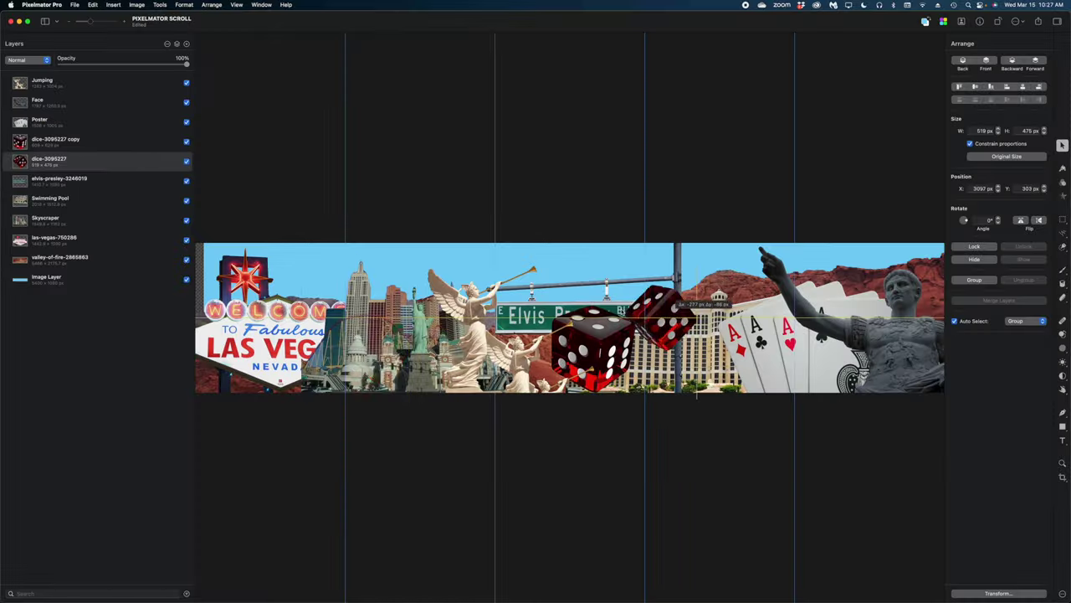
{"action": "left_click", "coordinate": [600, 339]}
{"action": "left_click_drag", "start_coordinate": [601, 339], "coordinate": [383, 344]}
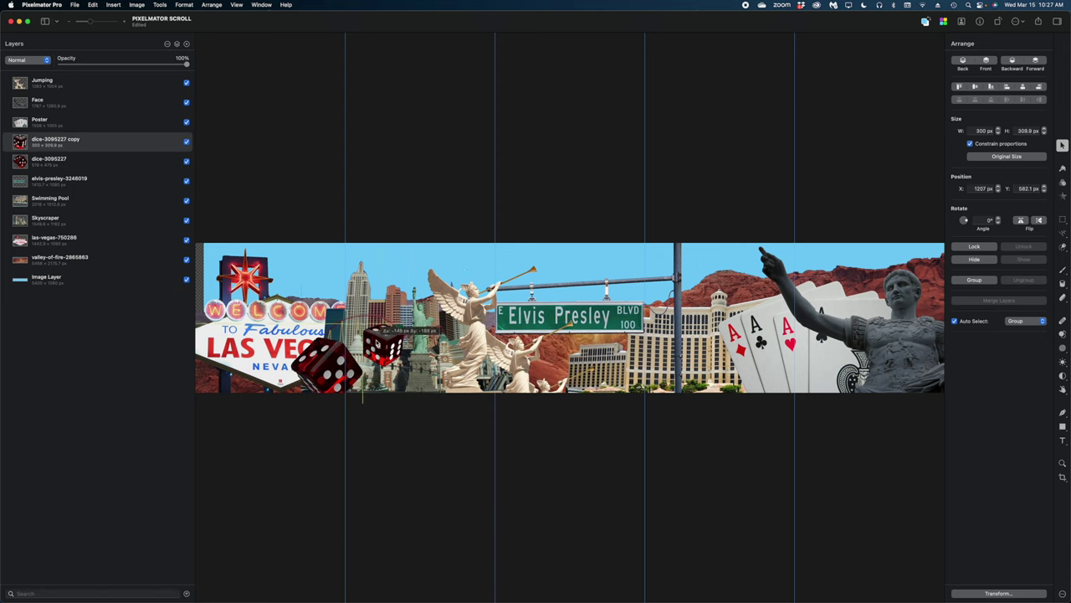
{"action": "left_click", "coordinate": [335, 368]}
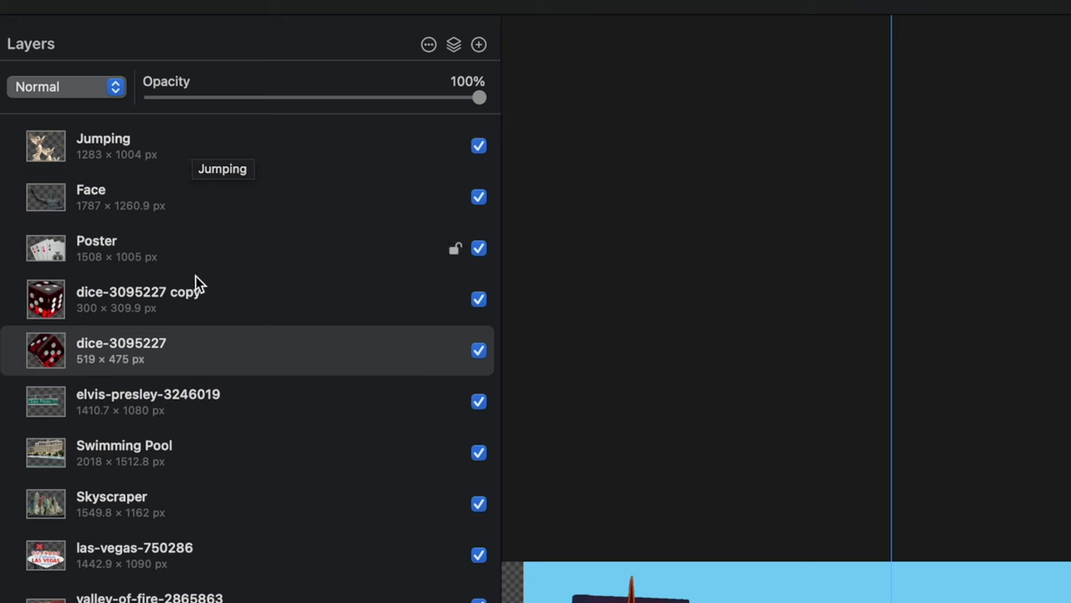
Move las-vegas-750286 to the top, elvis-presley below Swimming Pool, and nudge the Elvis sign 34 px left.
{"action": "left_click_drag", "start_coordinate": [191, 547], "coordinate": [192, 132]}
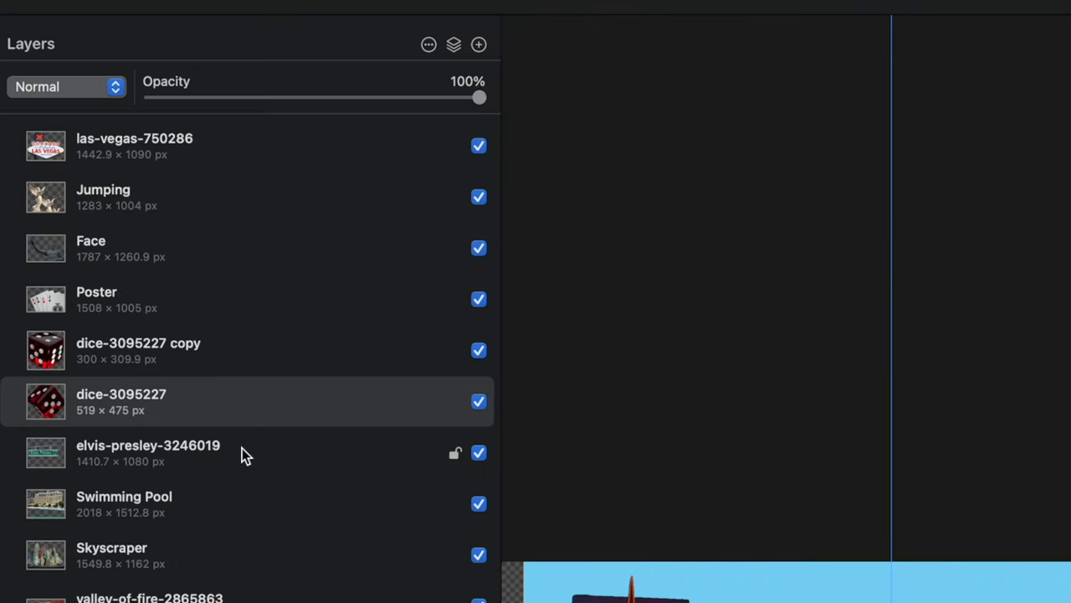
{"action": "left_click_drag", "start_coordinate": [241, 456], "coordinate": [239, 537]}
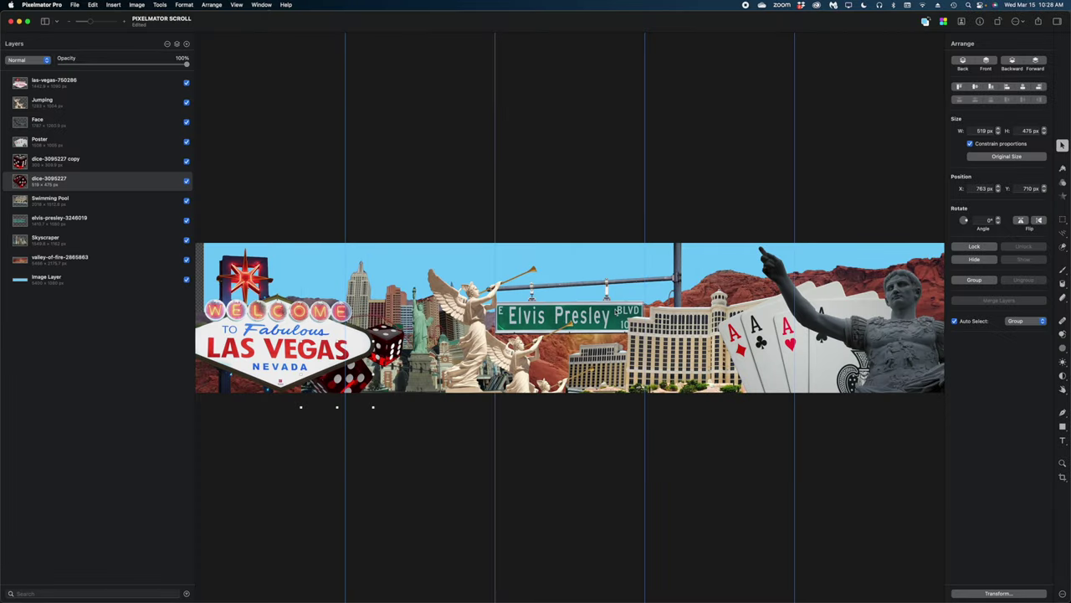
{"action": "left_click_drag", "start_coordinate": [626, 310], "coordinate": [612, 306]}
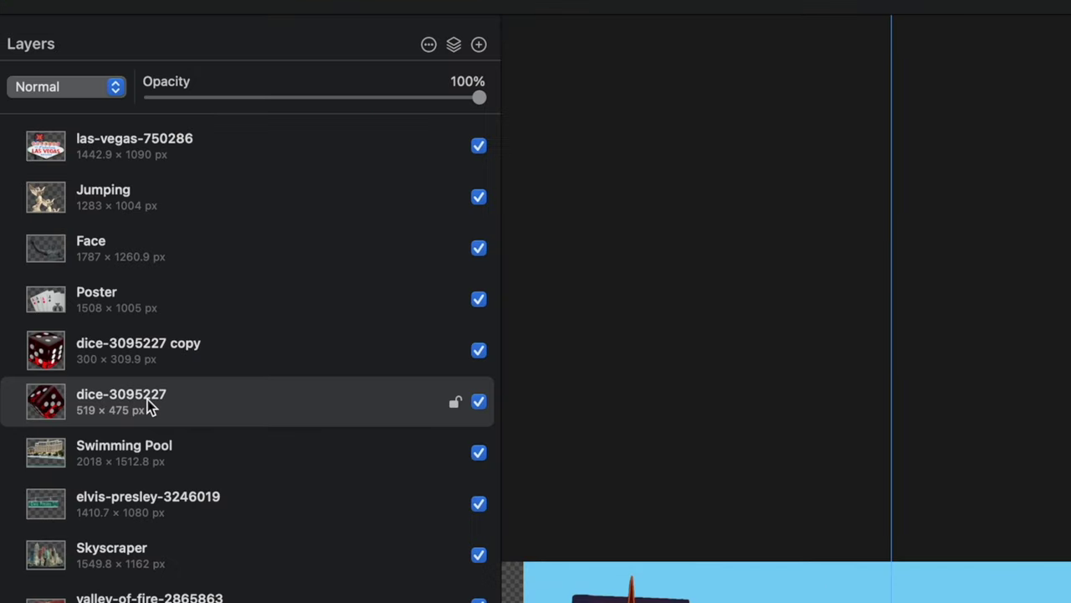
Raise dice-3095227 to the top of the stack and tuck the die against the sign's lower right.
{"action": "left_click_drag", "start_coordinate": [60, 183], "coordinate": [67, 56]}
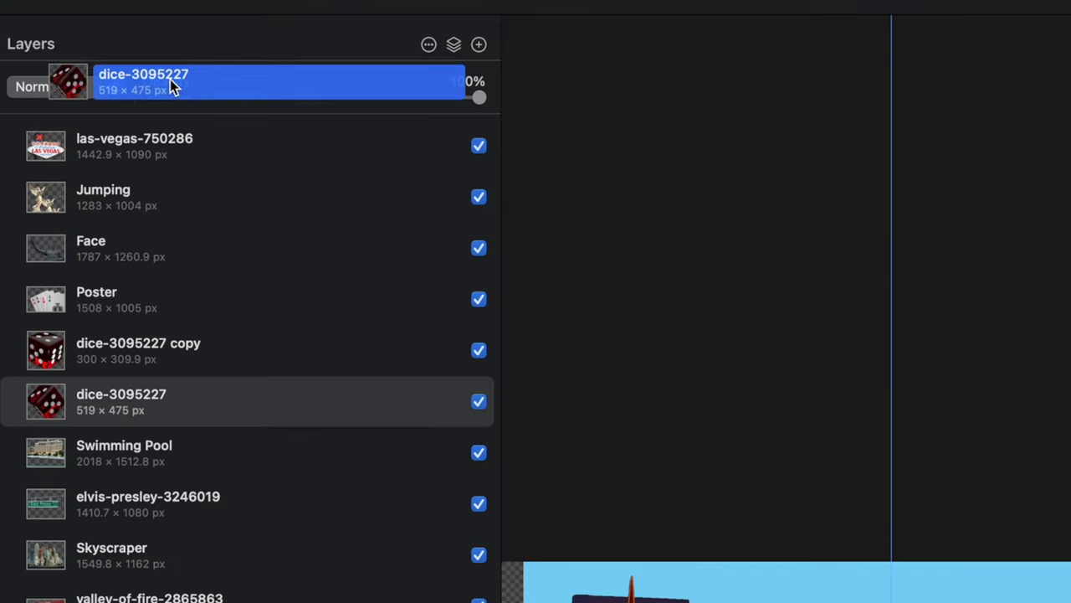
{"action": "left_click_drag", "start_coordinate": [170, 78], "coordinate": [161, 134]}
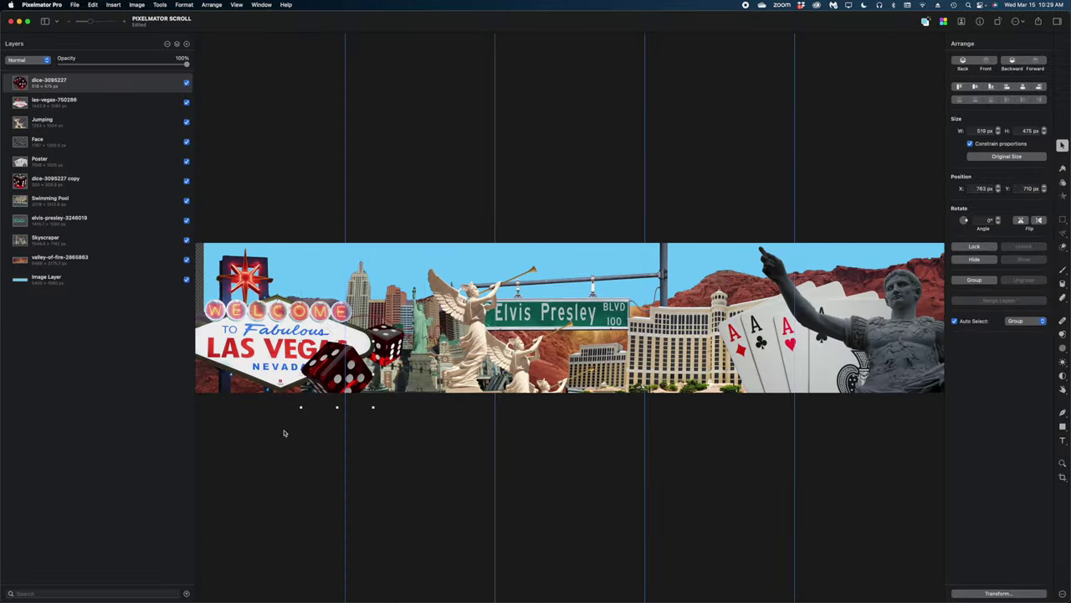
{"action": "left_click_drag", "start_coordinate": [335, 360], "coordinate": [360, 370]}
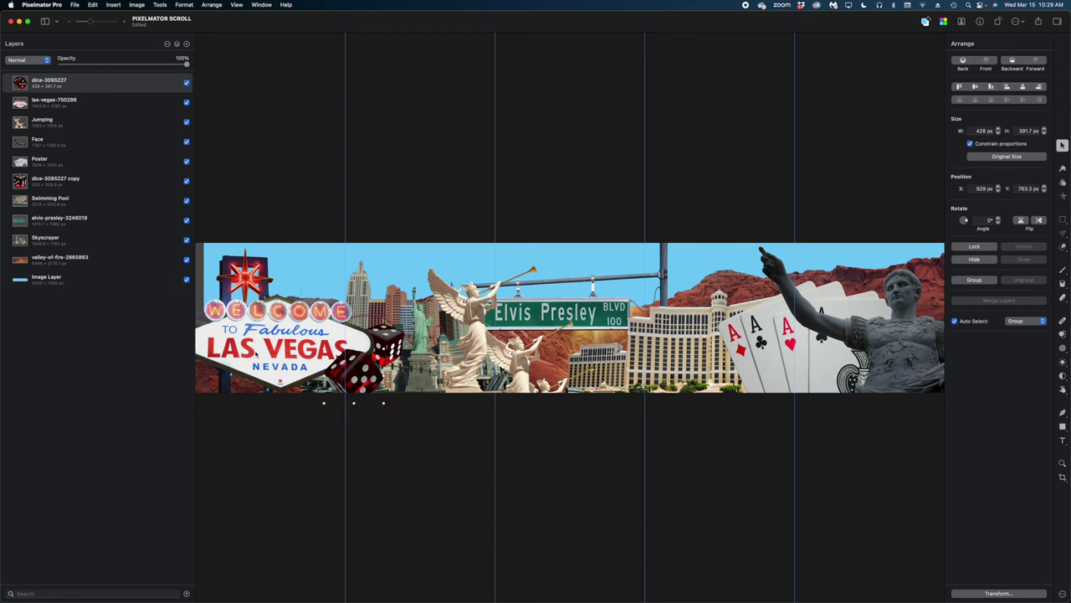
{"action": "left_click_drag", "start_coordinate": [272, 362], "coordinate": [254, 352]}
{"action": "left_click", "coordinate": [348, 378]}
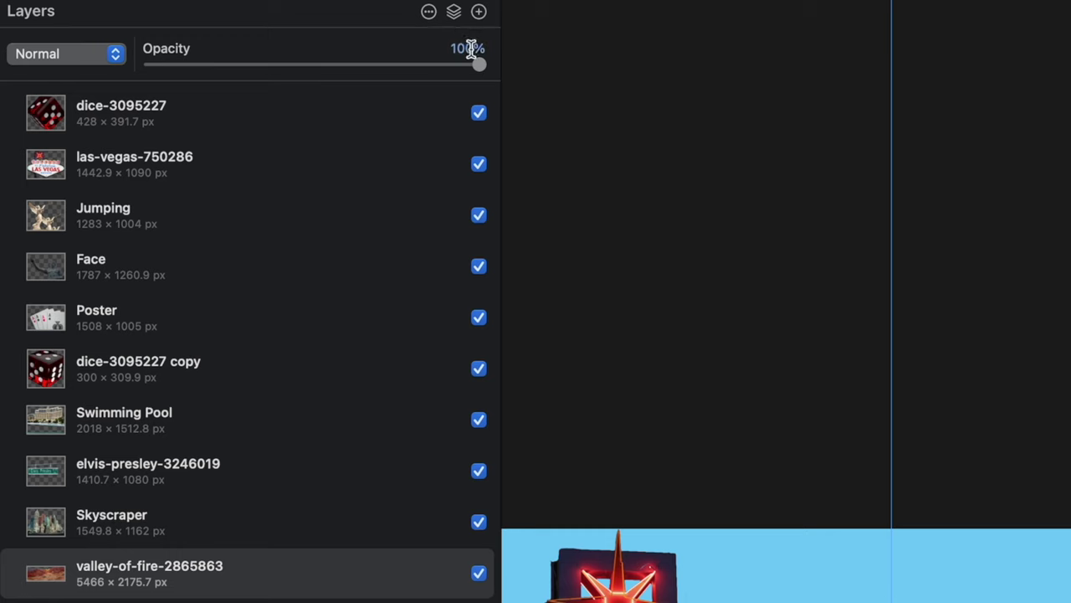
Lower the valley-of-fire-2865863 layer's opacity to 80%.
{"action": "left_click_drag", "start_coordinate": [478, 66], "coordinate": [354, 66]}
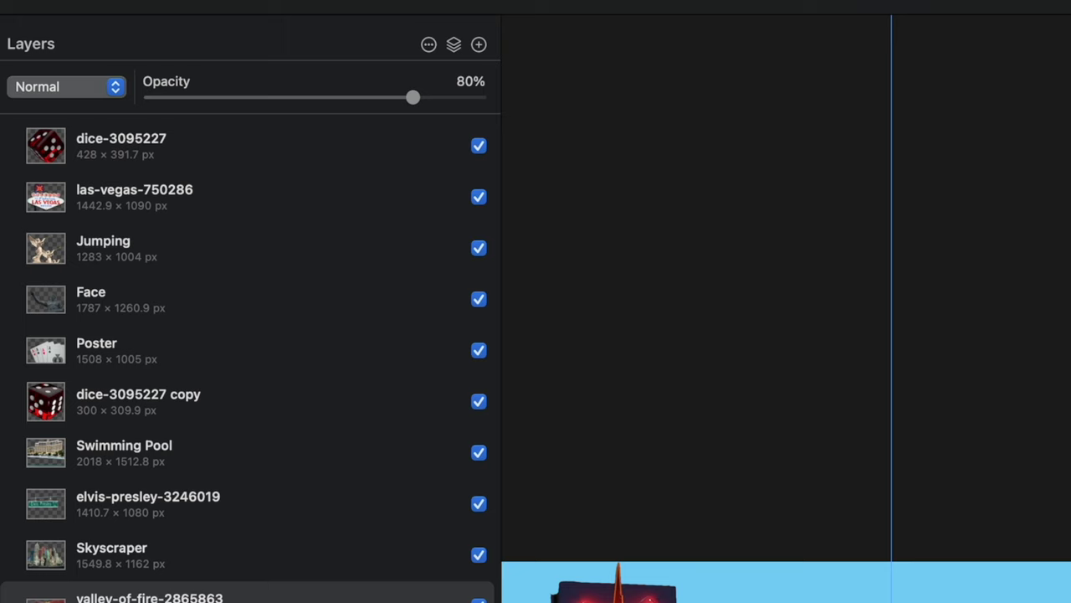
{"action": "left_click", "coordinate": [370, 149]}
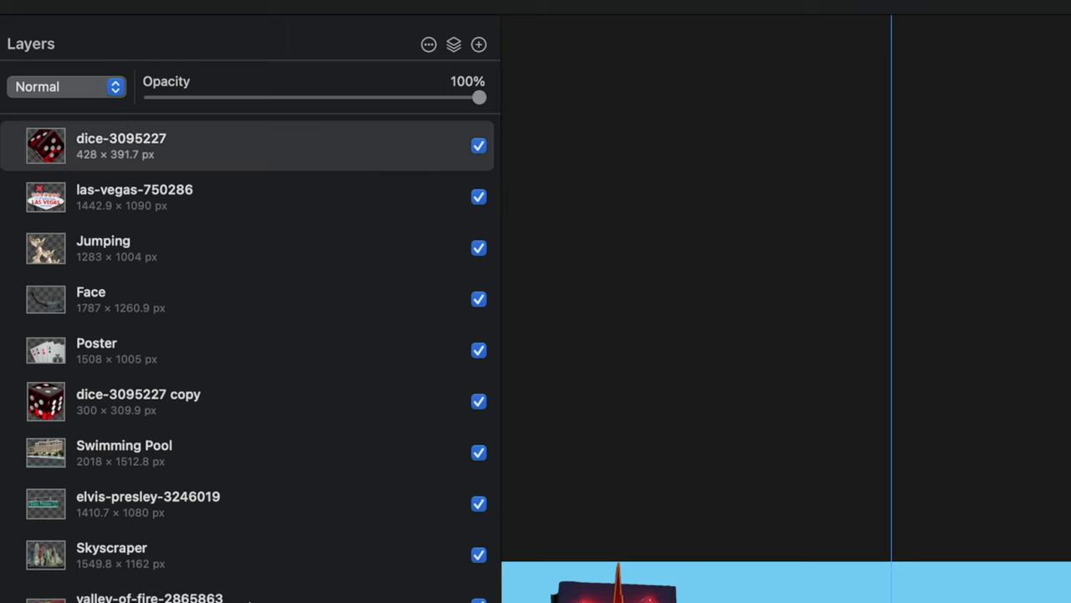
Give the dice-through-Skyscraper layers a drop shadow at a 332.1° angle and 27 px distance.
{"action": "left_click", "coordinate": [245, 549], "text": "shift"}
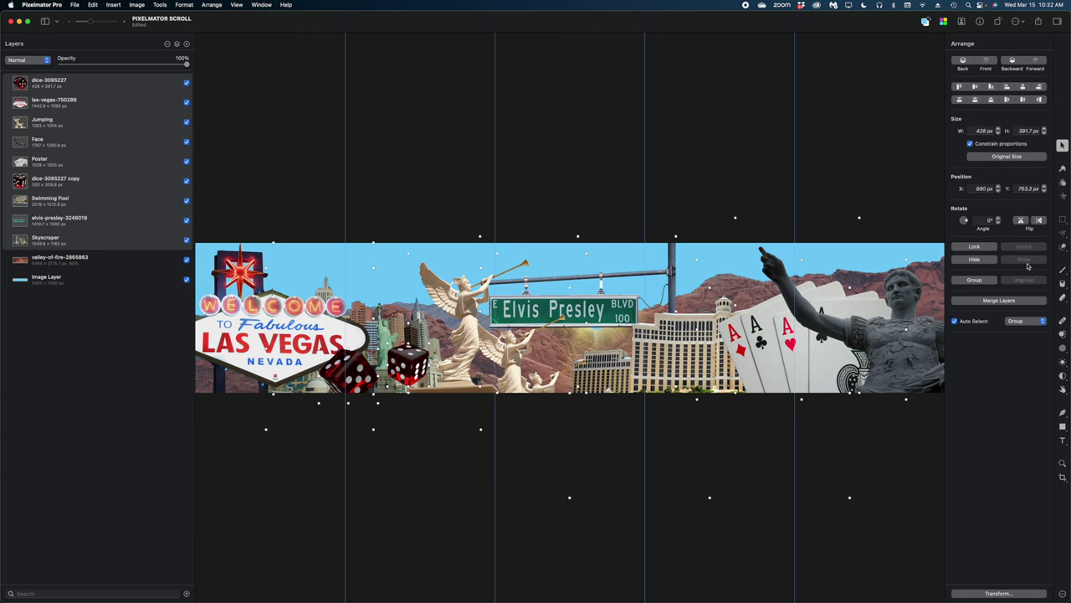
{"action": "key", "text": "s"}
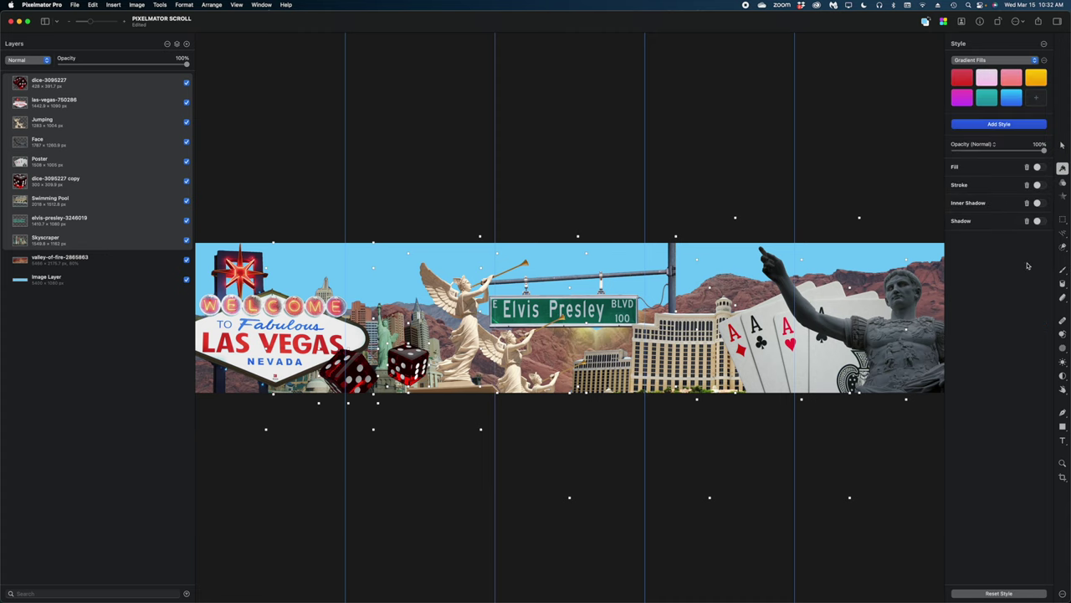
{"action": "left_click", "coordinate": [1037, 221]}
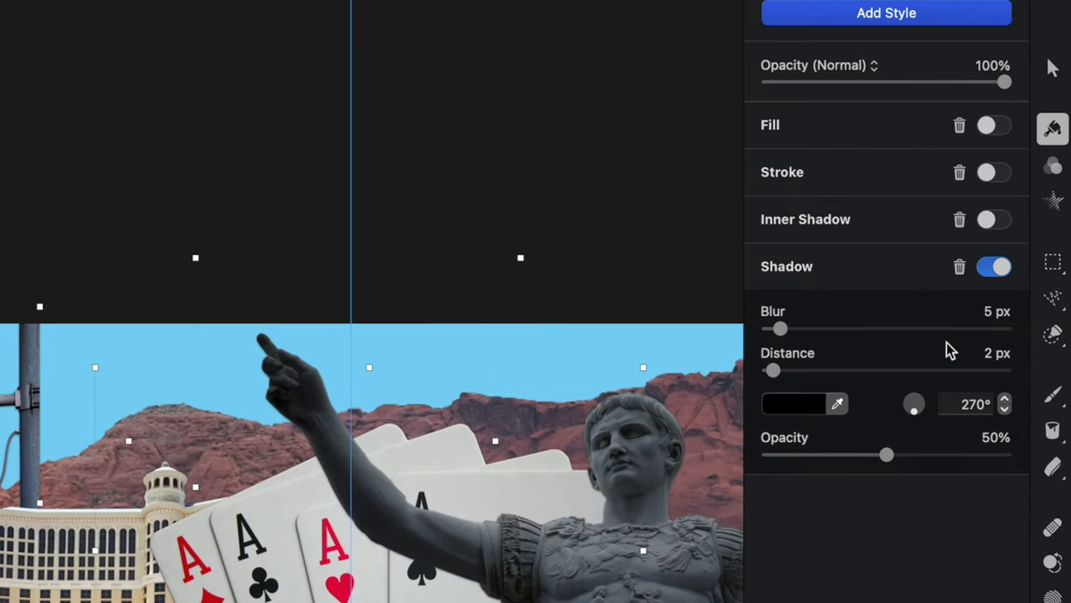
{"action": "left_click_drag", "start_coordinate": [916, 411], "coordinate": [924, 388]}
{"action": "left_click_drag", "start_coordinate": [772, 371], "coordinate": [853, 375]}
{"action": "left_click", "coordinate": [926, 410]}
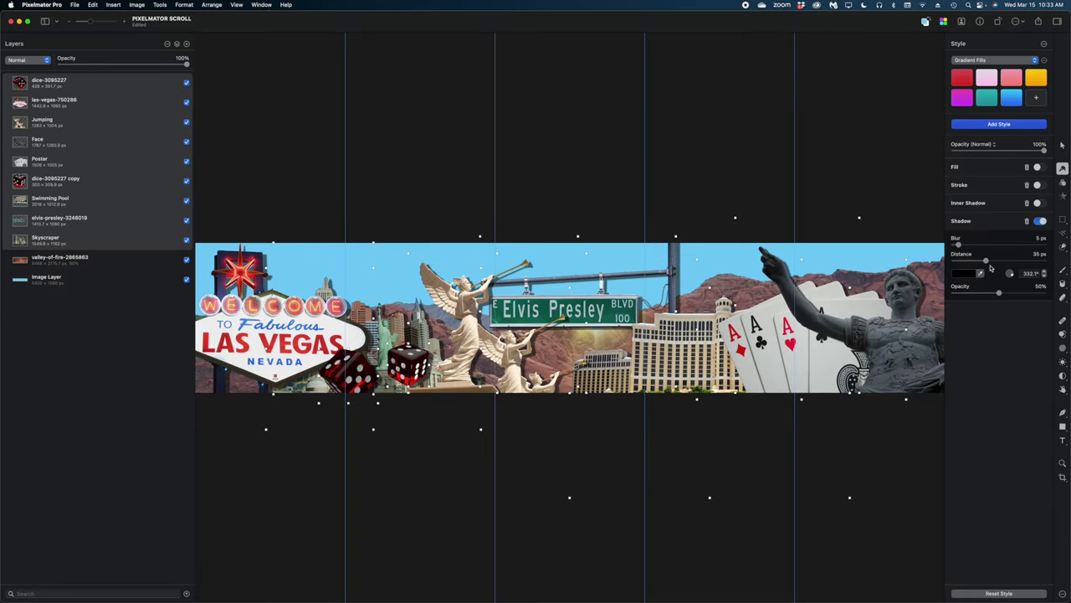
{"action": "left_click_drag", "start_coordinate": [991, 267], "coordinate": [981, 268]}
{"action": "left_click", "coordinate": [58, 258]}
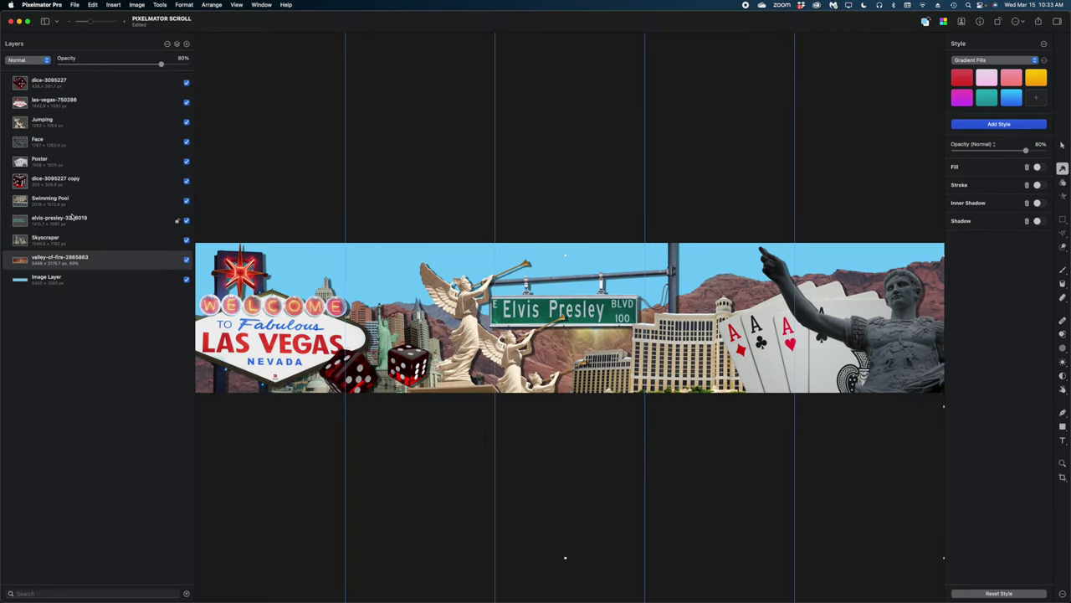
Raise the Skyscraper shadow's blur and review the Swimming Pool, Jumping, Face and Poster shadows.
{"action": "left_click", "coordinate": [74, 241]}
{"action": "left_click_drag", "start_coordinate": [958, 191], "coordinate": [988, 191]}
{"action": "left_click", "coordinate": [150, 201]}
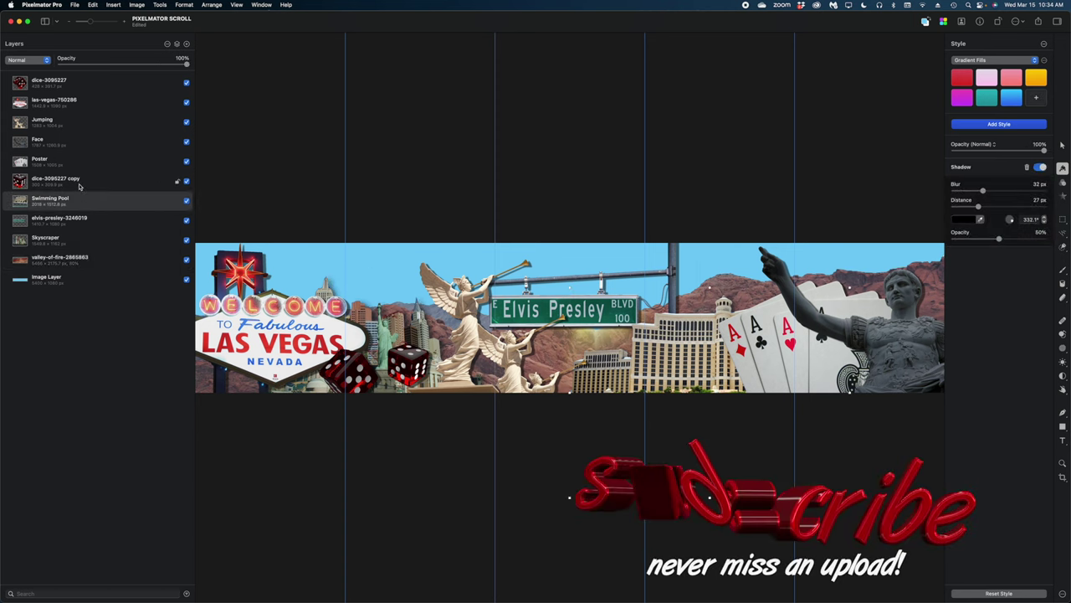
{"action": "left_click", "coordinate": [76, 122]}
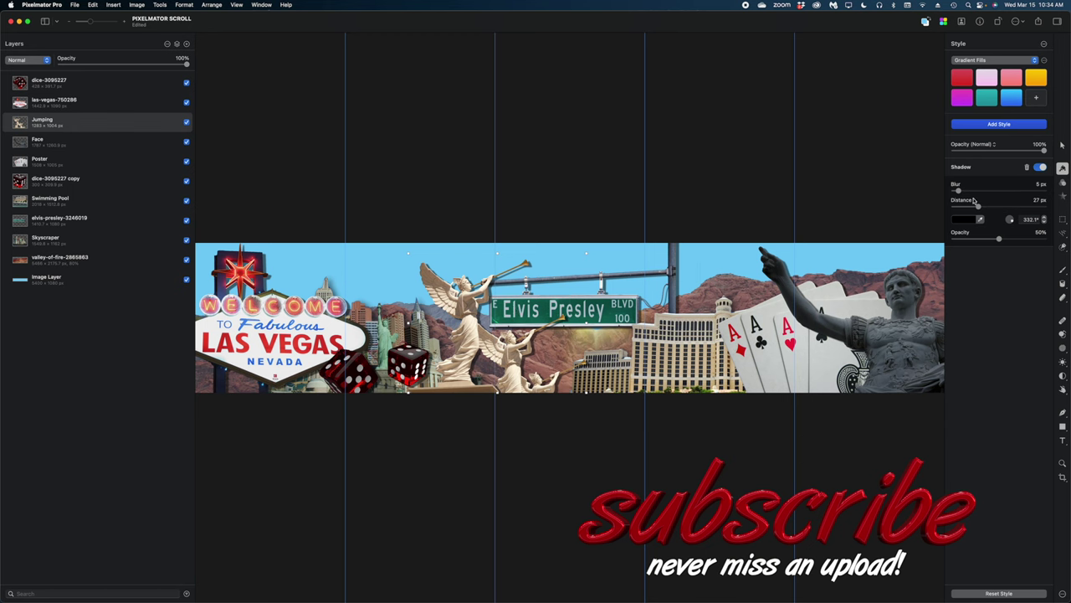
{"action": "left_click", "coordinate": [104, 142]}
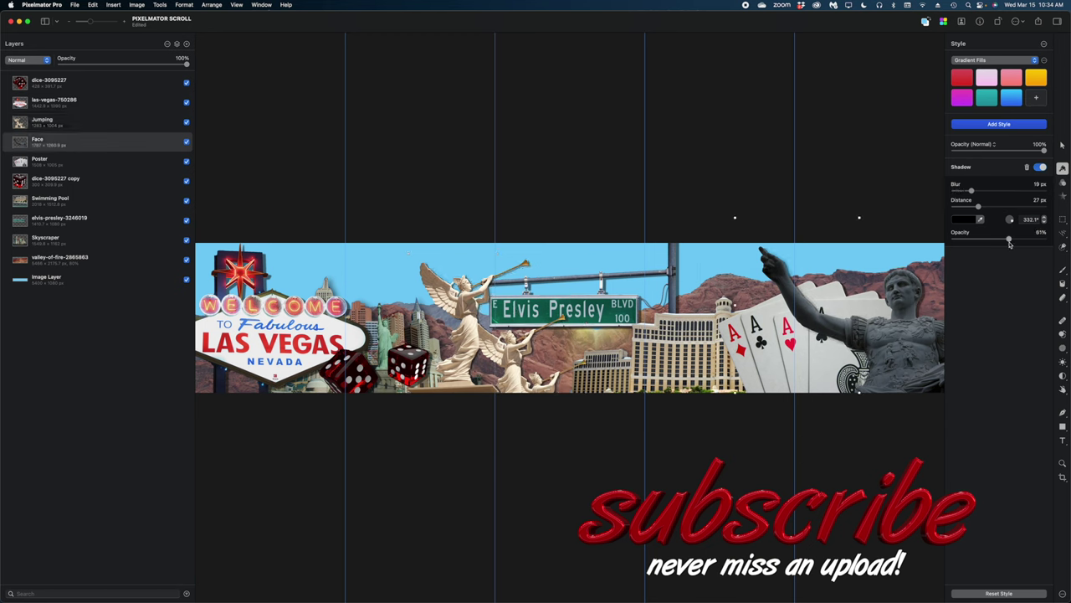
{"action": "left_click", "coordinate": [150, 163]}
Soften the Elvis sign's shadow to 34 px blur, then review both dice layers' shadows.
{"action": "left_click", "coordinate": [77, 221]}
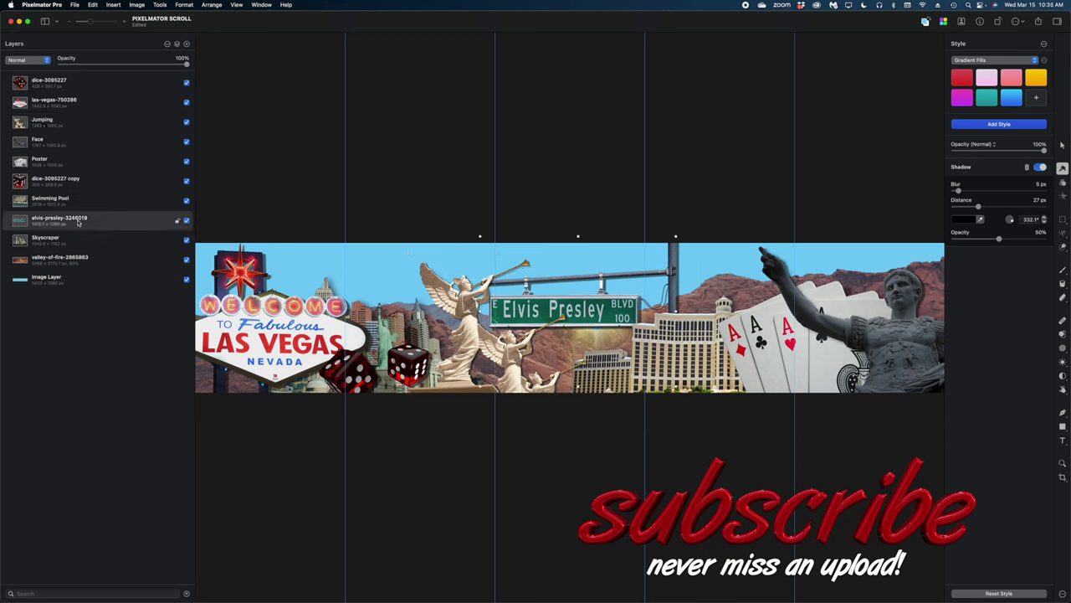
{"action": "left_click", "coordinate": [986, 191]}
{"action": "left_click", "coordinate": [56, 179]}
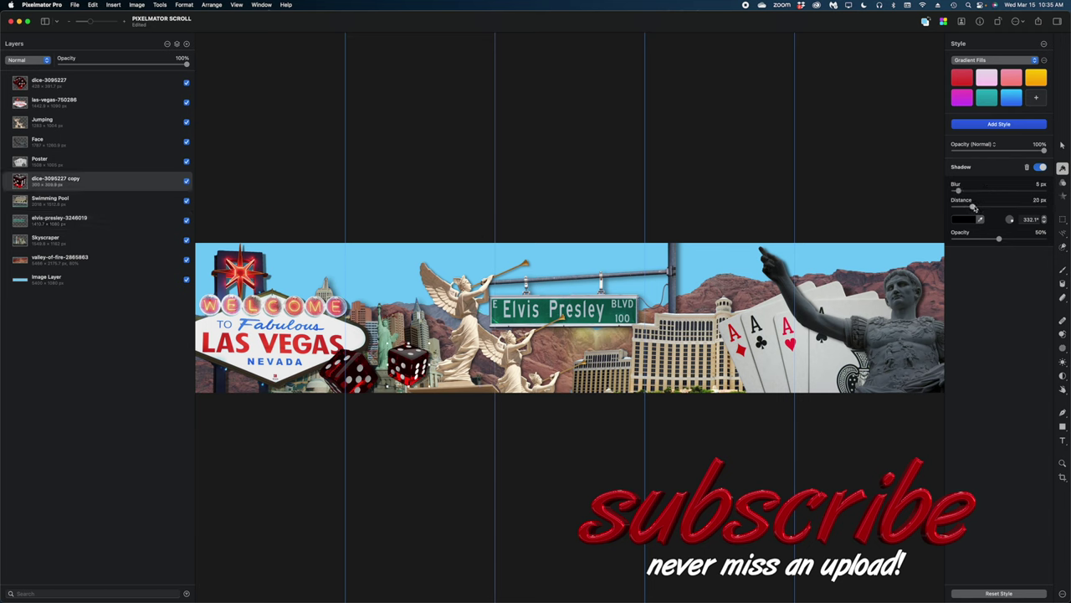
{"action": "left_click", "coordinate": [83, 81]}
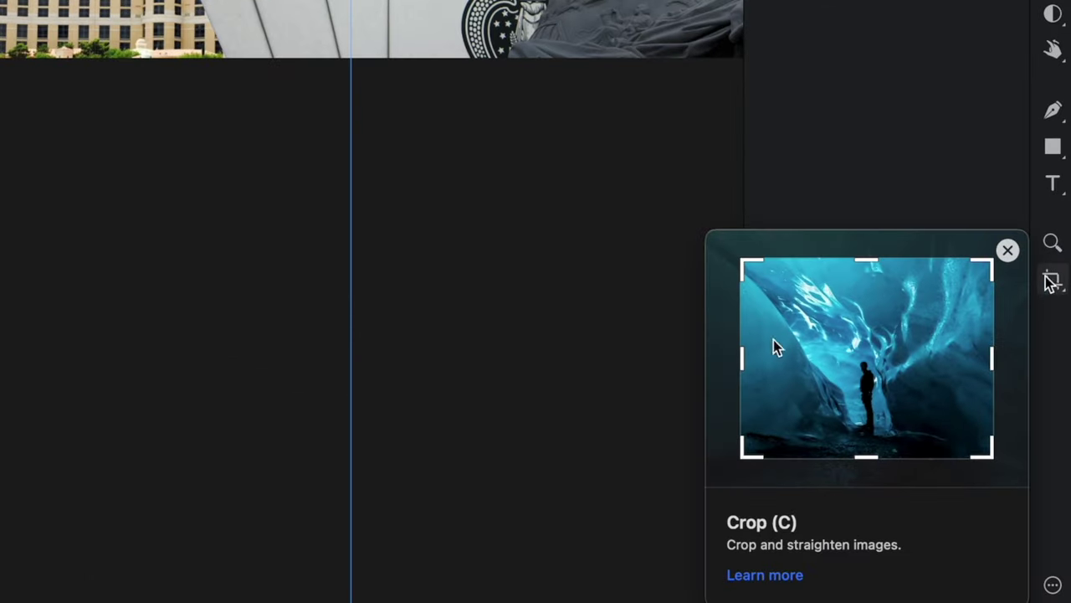
Switch from the Crop tool to Export for Web slicing with PNG at 1x.
{"action": "left_click", "coordinate": [1007, 250]}
{"action": "left_click", "coordinate": [1064, 296]}
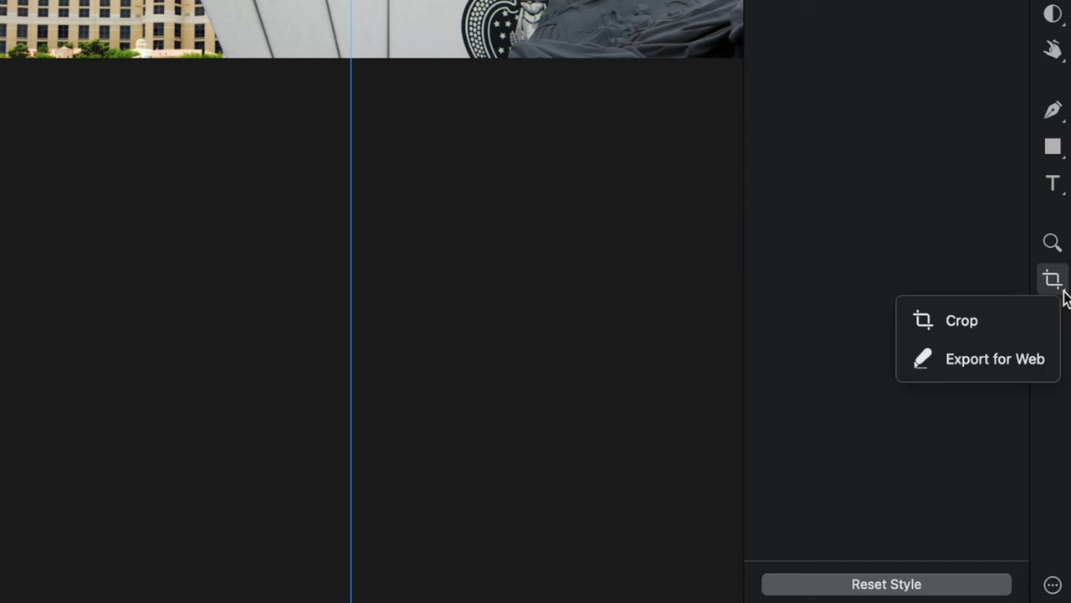
{"action": "left_click", "coordinate": [1026, 367]}
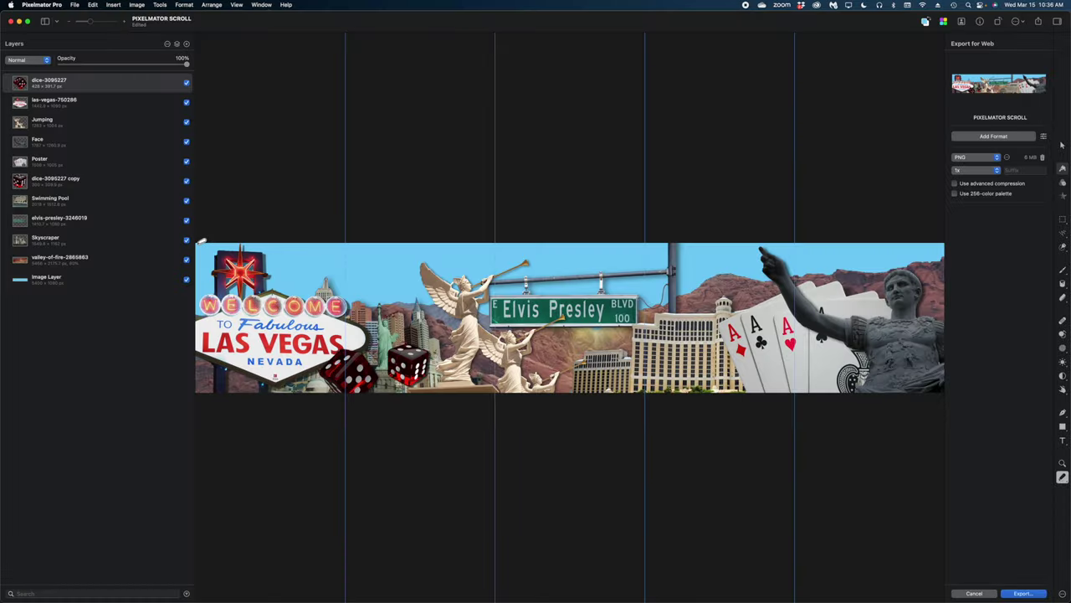
Slice the panorama into five 1080×1080 squares along the guides and export them as images.
{"action": "left_click_drag", "start_coordinate": [201, 241], "coordinate": [334, 384]}
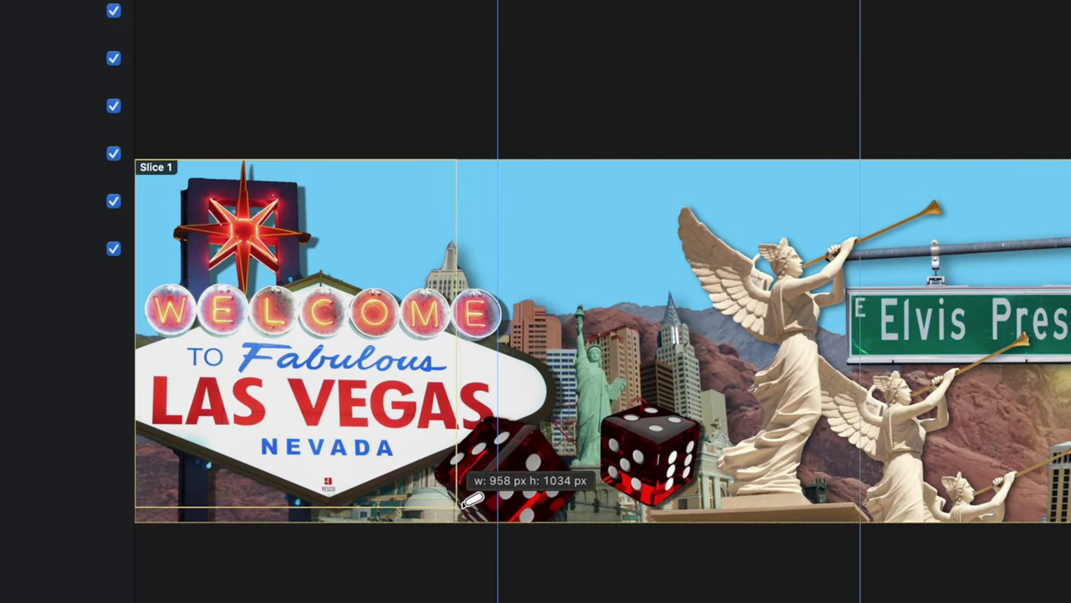
{"action": "left_click_drag", "start_coordinate": [465, 505], "coordinate": [497, 520]}
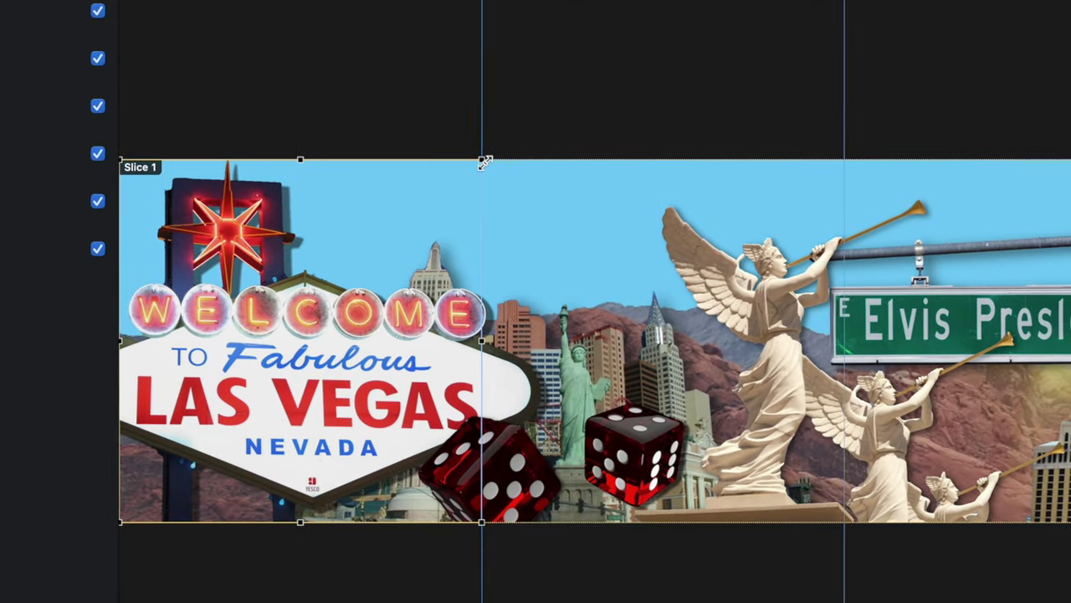
{"action": "left_click_drag", "start_coordinate": [499, 159], "coordinate": [860, 521]}
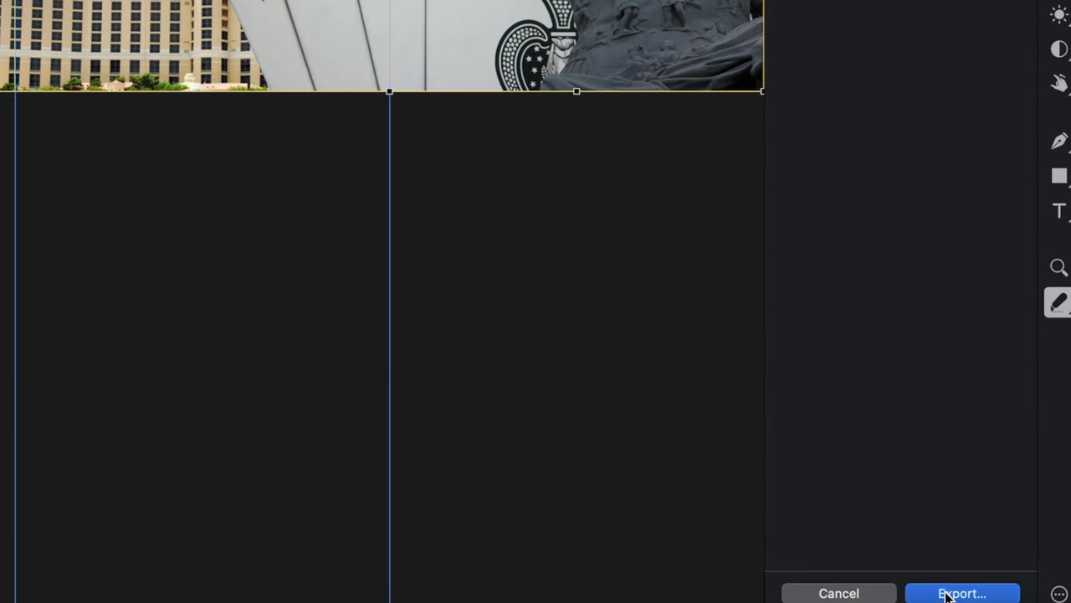
{"action": "left_click", "coordinate": [1018, 594]}
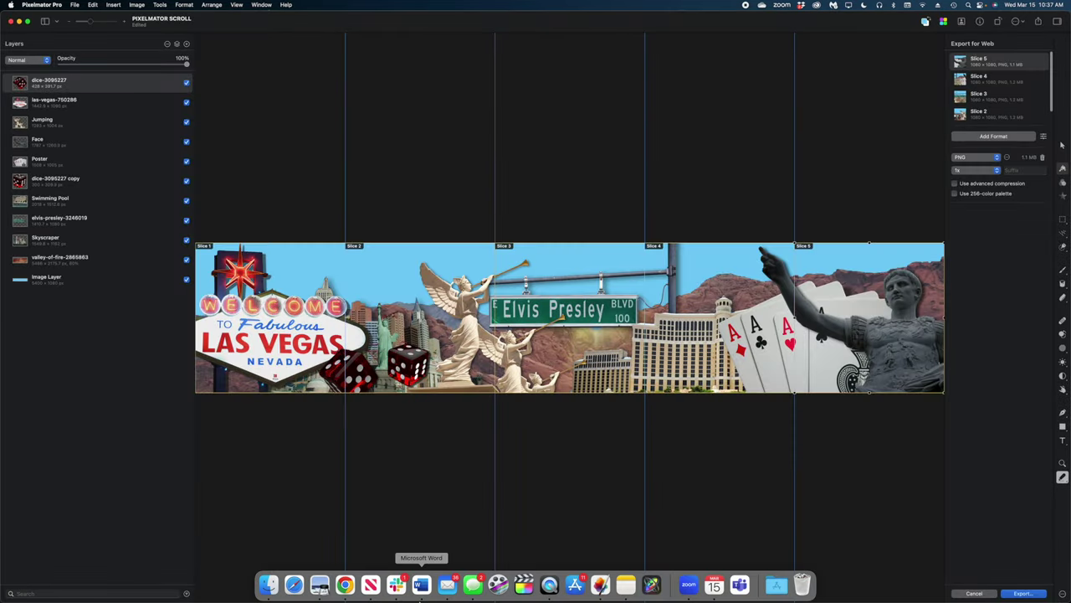
Show the five exported slice files on the Desktop in Finder and select Slice 2.png.
{"action": "left_click", "coordinate": [270, 586]}
{"action": "key", "text": "Right"}
{"action": "key", "text": "Right"}
{"action": "key", "text": "Right"}
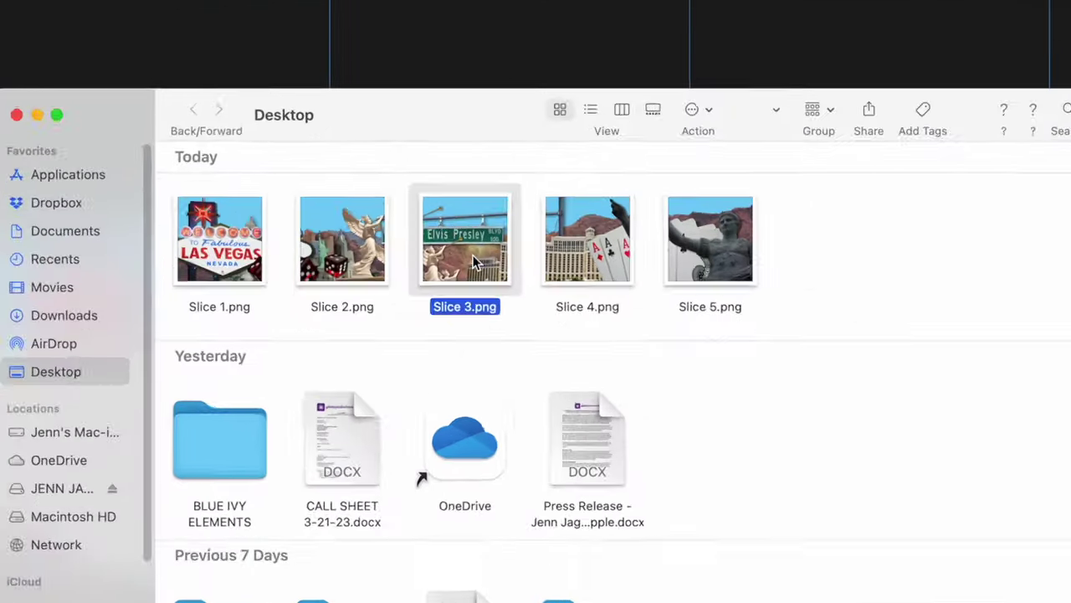
{"action": "left_click_drag", "start_coordinate": [544, 254], "coordinate": [306, 262]}
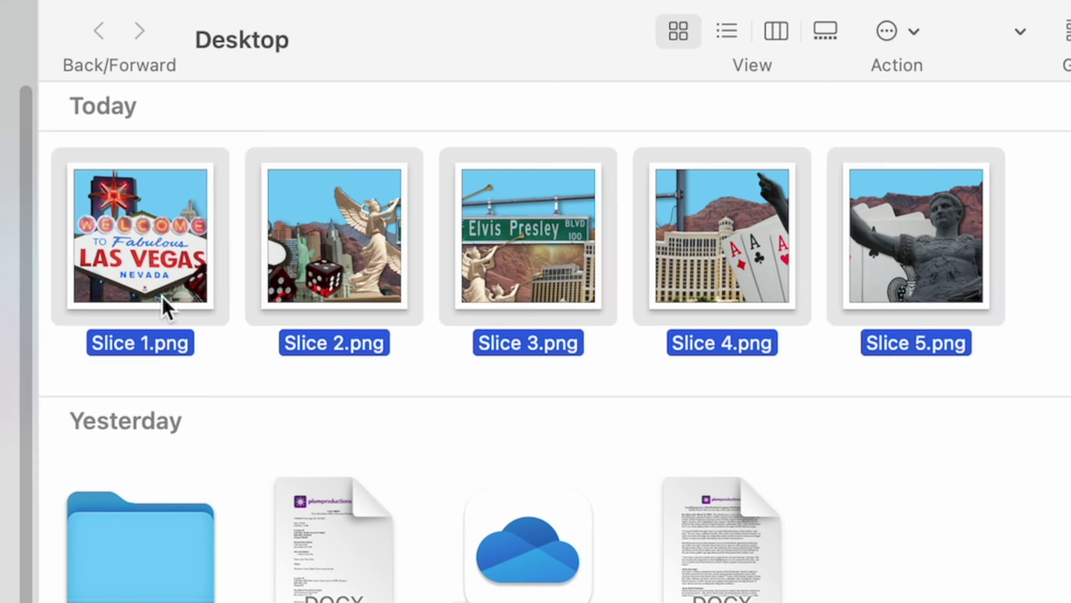
{"action": "left_click", "coordinate": [351, 260]}
Quick Look Slice 2 through Slice 5 to confirm each square crop.
{"action": "key", "text": "space"}
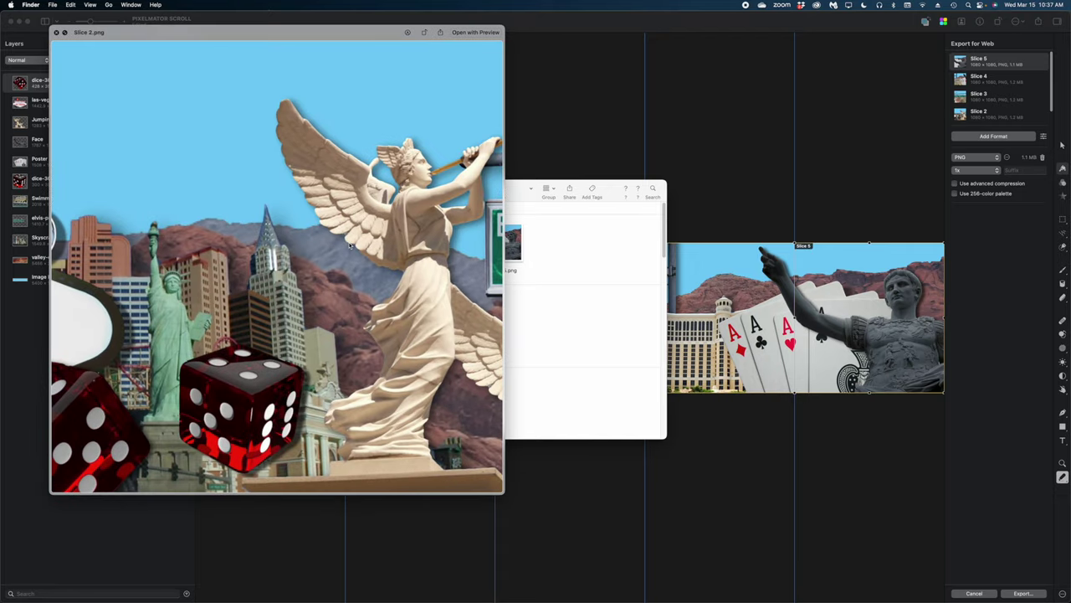
{"action": "key", "text": "space"}
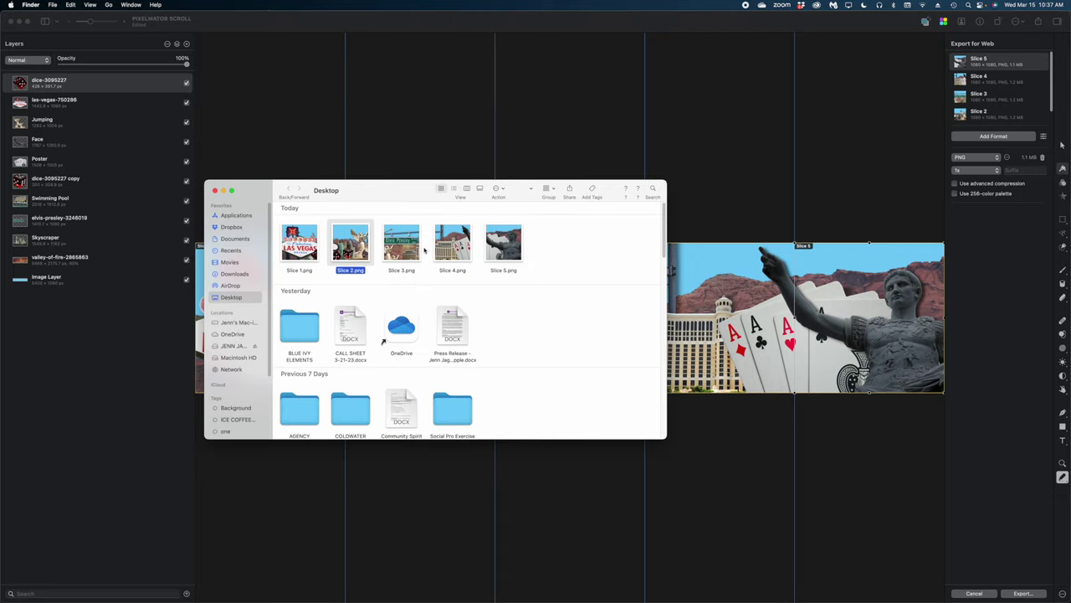
{"action": "key", "text": "Right"}
{"action": "key", "text": "space"}
{"action": "key", "text": "space"}
{"action": "key", "text": "Right"}
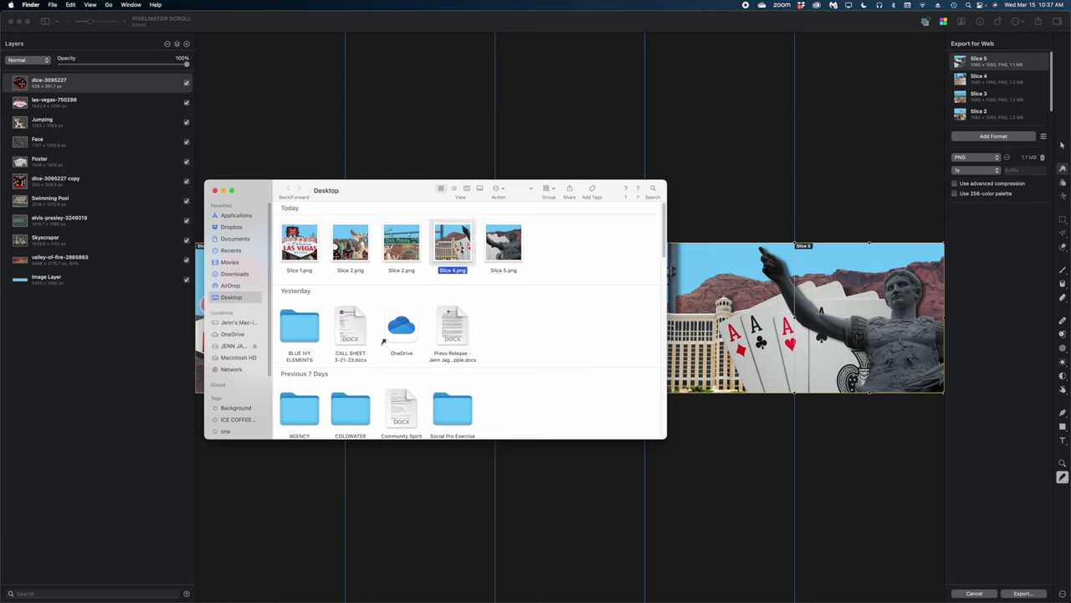
{"action": "key", "text": "space"}
{"action": "key", "text": "space"}
{"action": "key", "text": "Right"}
{"action": "key", "text": "space"}
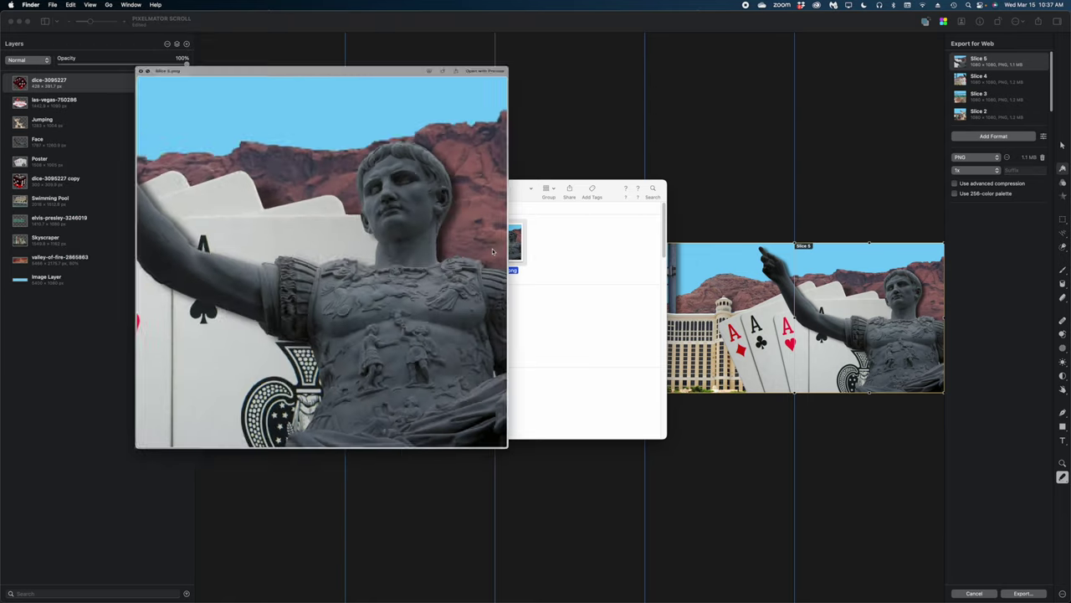
{"action": "key", "text": "space"}
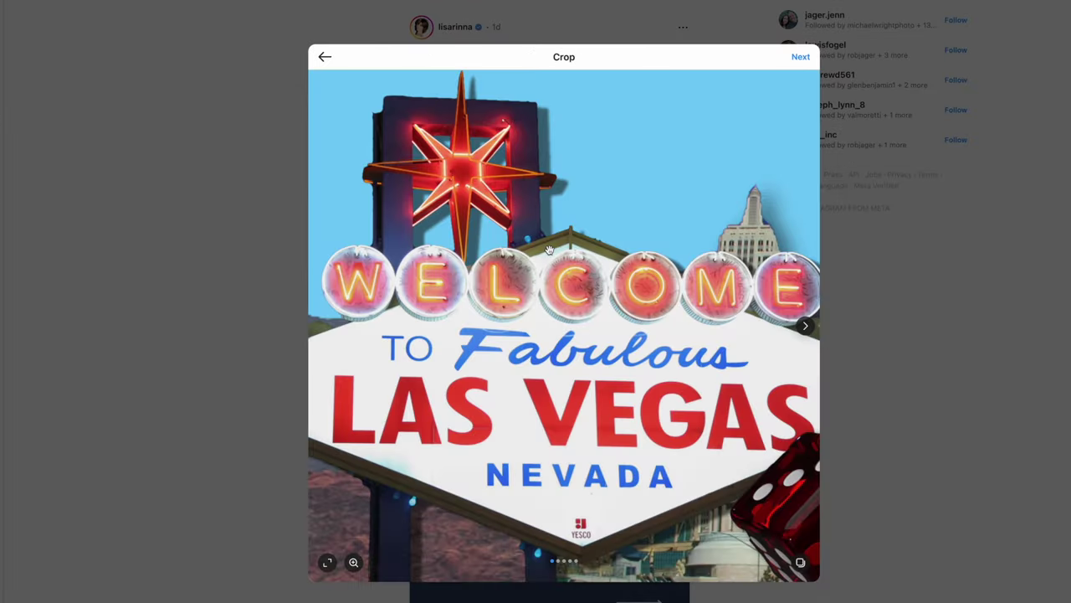
Page through the carousel slides in the Crop view to the final statue image.
{"action": "left_click", "coordinate": [805, 326]}
{"action": "left_click", "coordinate": [805, 326]}
{"action": "left_click", "coordinate": [805, 326]}
{"action": "left_click", "coordinate": [805, 326]}
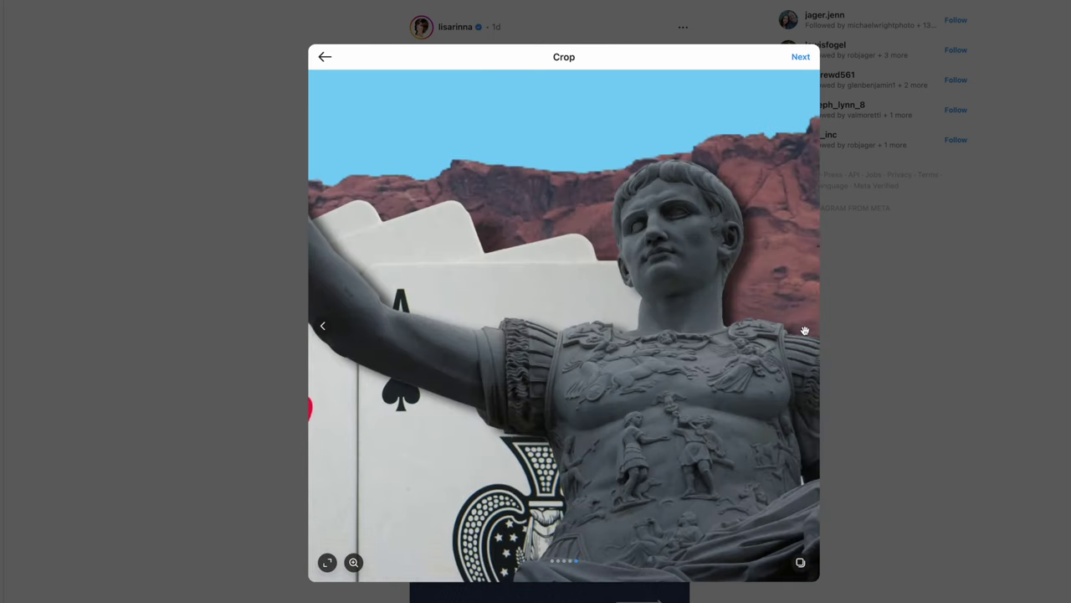
Skip past filters and begin the caption 'Viva Las Vegas! Will I see you at NAB in Vegas in April?…'.
{"action": "left_click", "coordinate": [801, 57]}
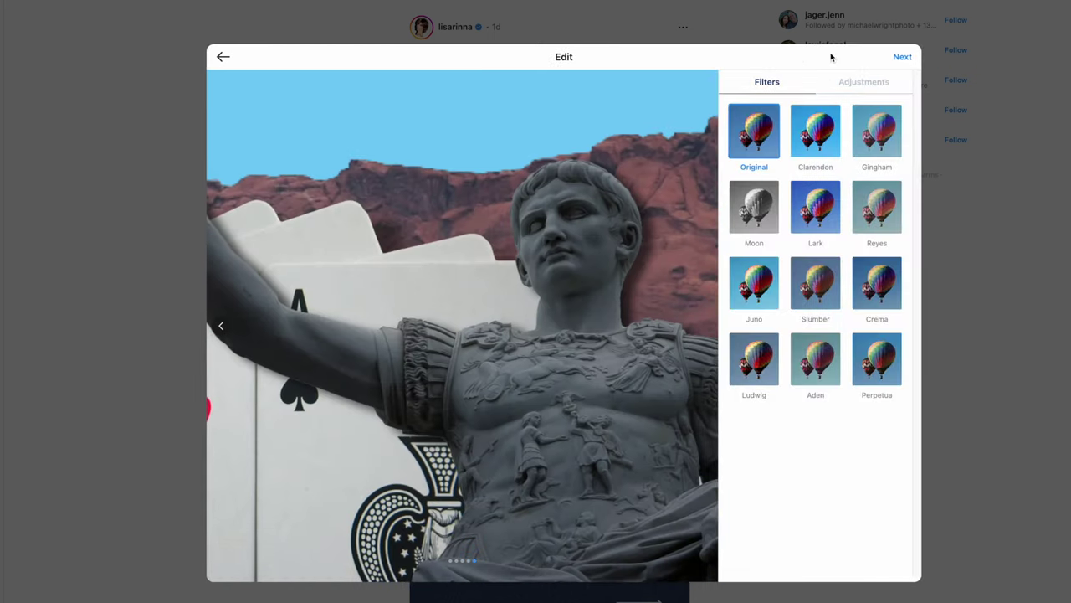
{"action": "left_click", "coordinate": [902, 57]}
{"action": "type", "text": "Viva Las Vegas! Will I see you at NAB"}
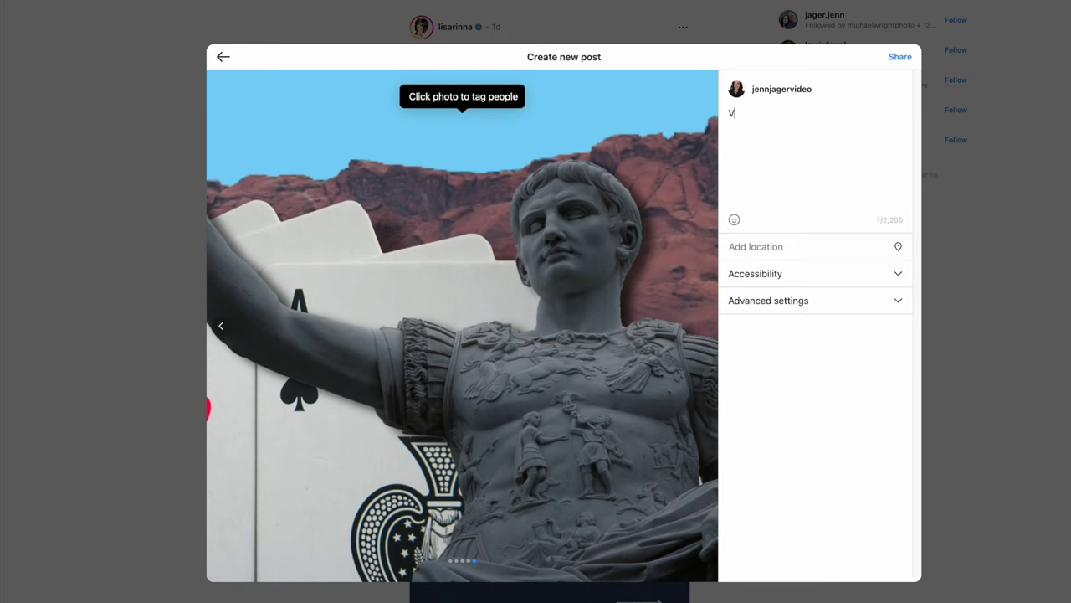
{"action": "type", "text": " in Vegas in April? Let me k"}
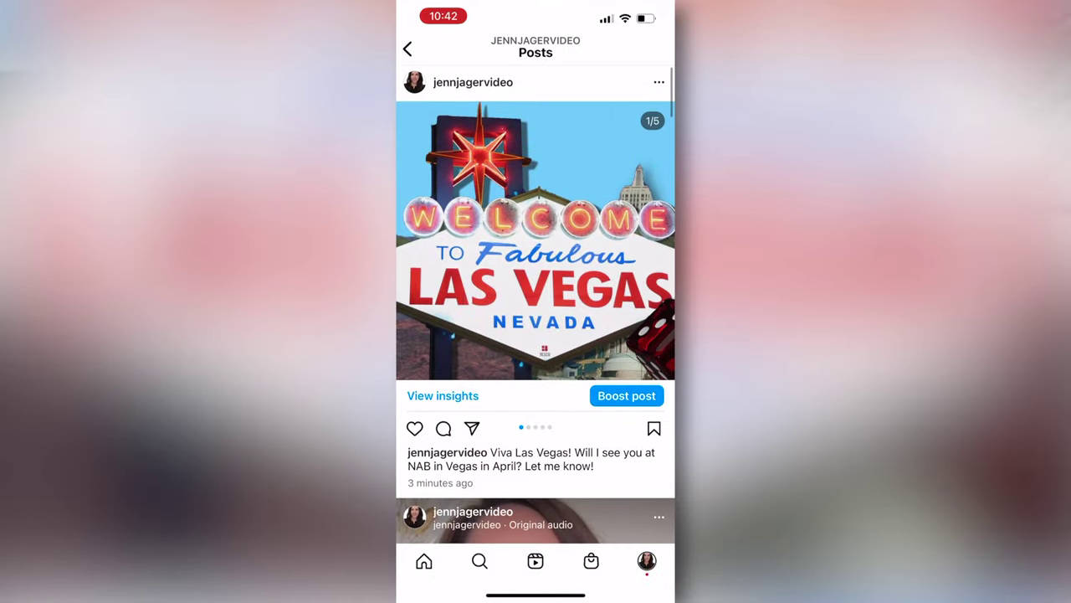
Swipe through the posted carousel: skyline with dice, Elvis sign, Bellagio with aces, statue.
{"action": "left_click_drag", "start_coordinate": [603, 242], "coordinate": [435, 243]}
{"action": "left_click_drag", "start_coordinate": [602, 243], "coordinate": [435, 243]}
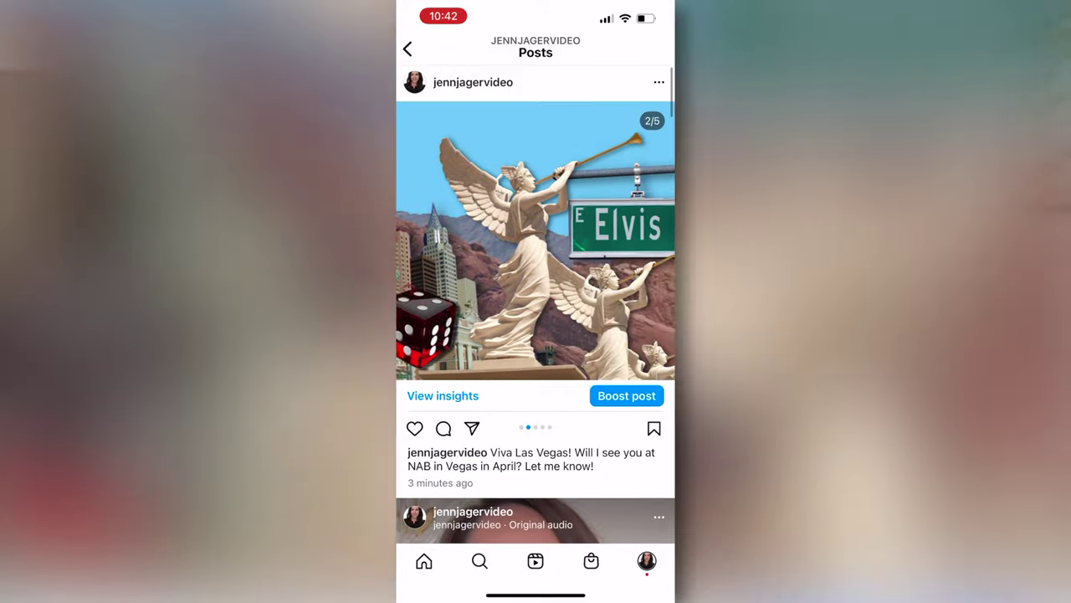
{"action": "left_click_drag", "start_coordinate": [602, 243], "coordinate": [435, 242]}
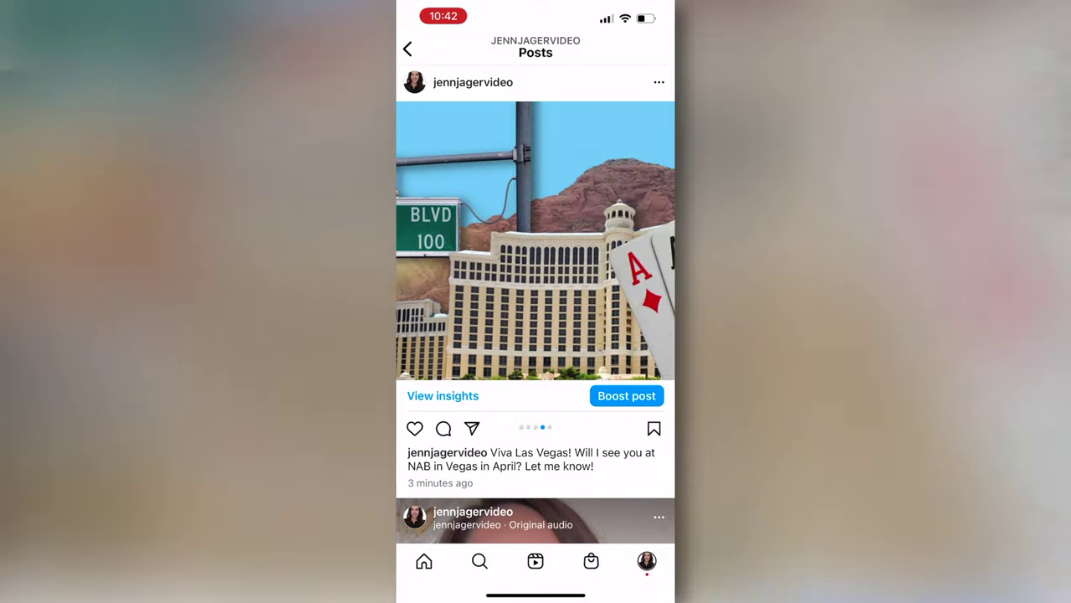
{"action": "left_click_drag", "start_coordinate": [603, 243], "coordinate": [435, 242]}
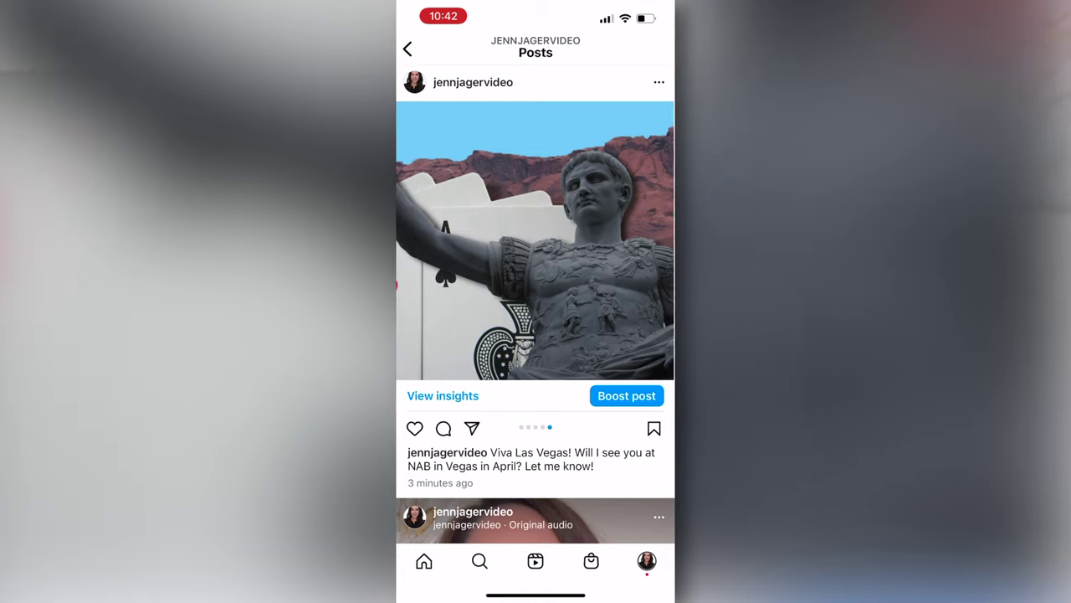